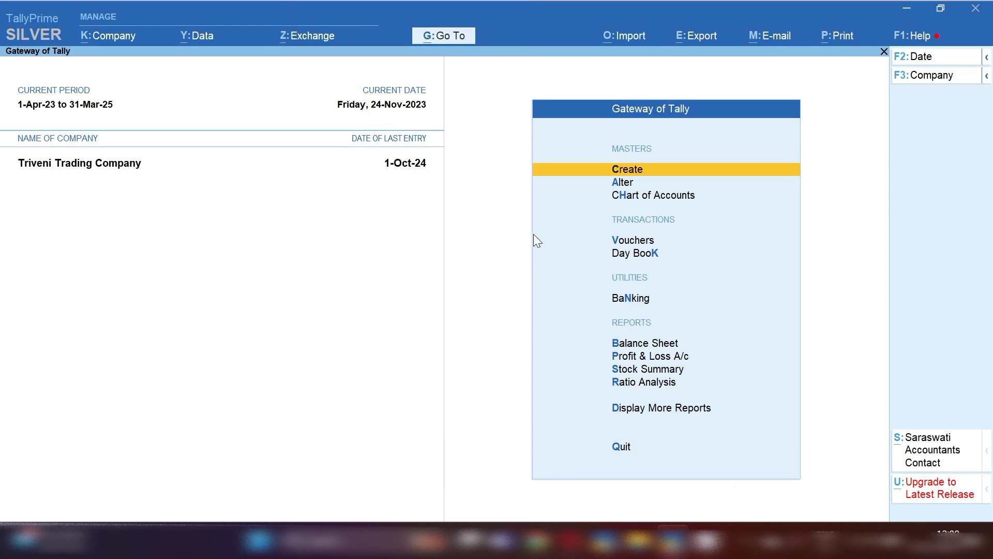
Open the Material In voucher type from the alteration list and close it unchanged
{"action": "key", "text": "Down"}
{"action": "key", "text": "Return"}
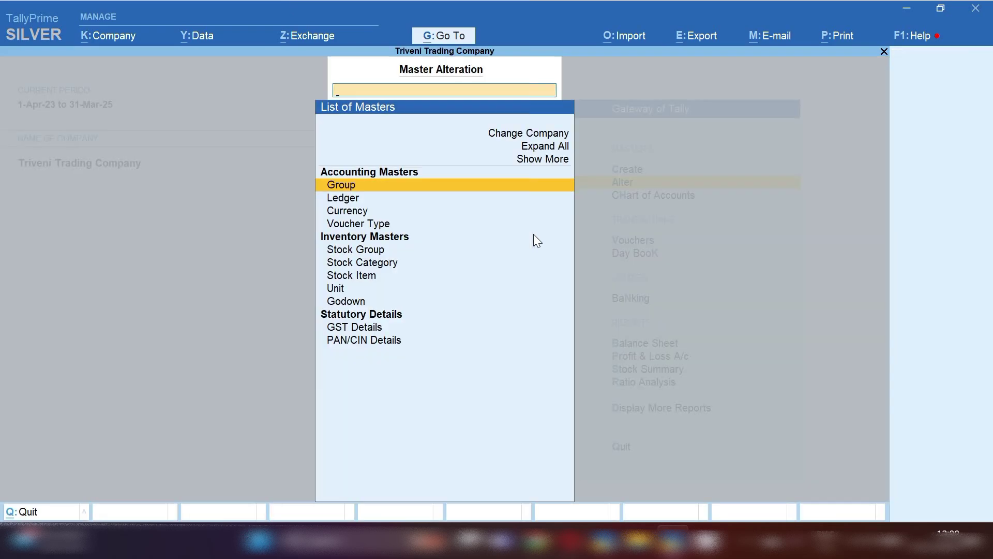
{"action": "key", "text": "Down"}
{"action": "key", "text": "Down"}
{"action": "key", "text": "Down"}
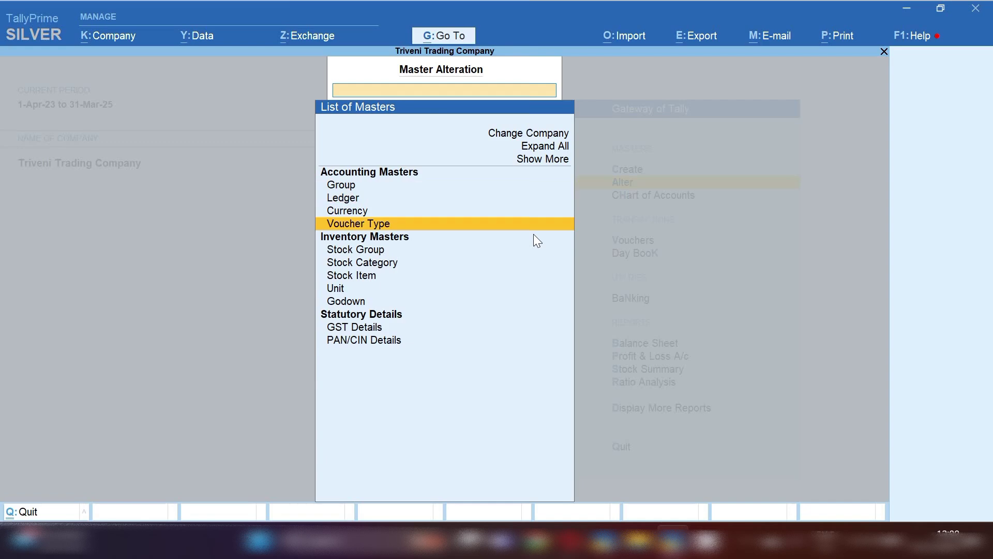
{"action": "key", "text": "Return"}
{"action": "type", "text": "Mater"}
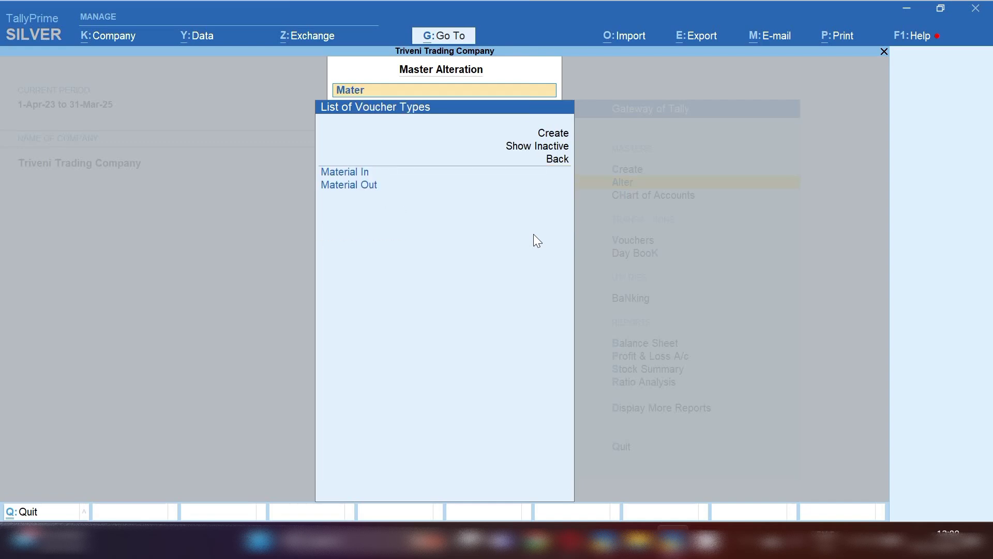
{"action": "key", "text": "Return"}
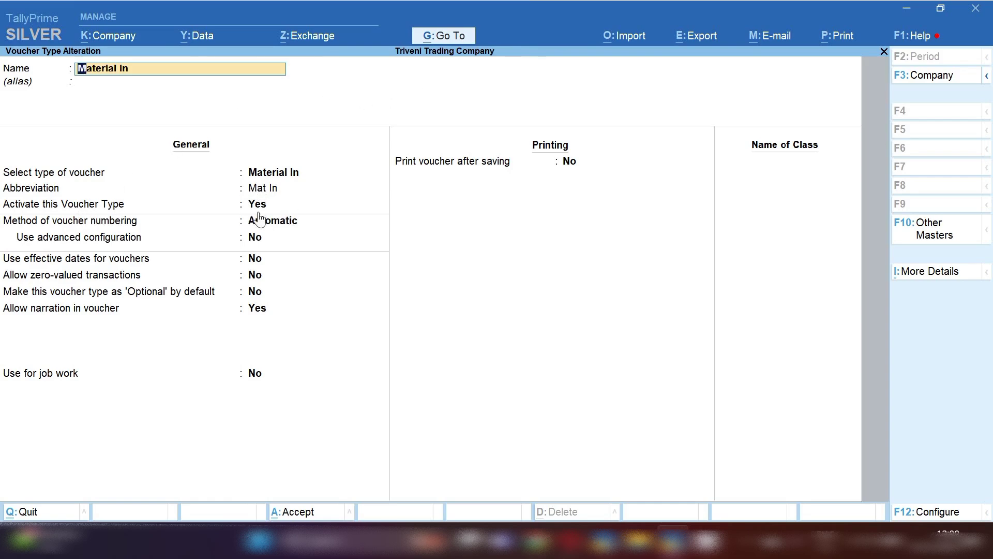
{"action": "key", "text": "BackSpace"}
{"action": "key", "text": "Escape"}
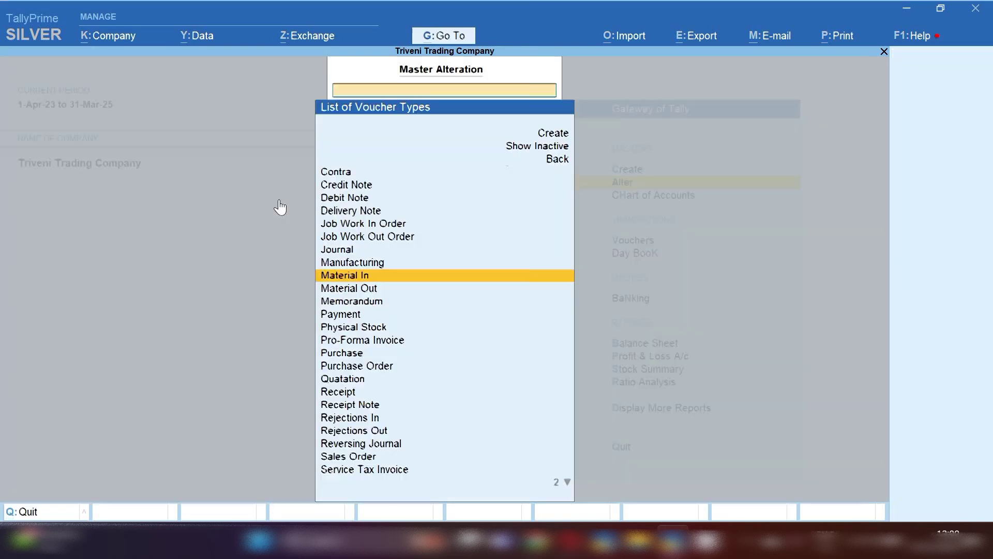
Check that the Material Out voucher type is activated, then leave it without saving
{"action": "key", "text": "Down"}
{"action": "key", "text": "Return"}
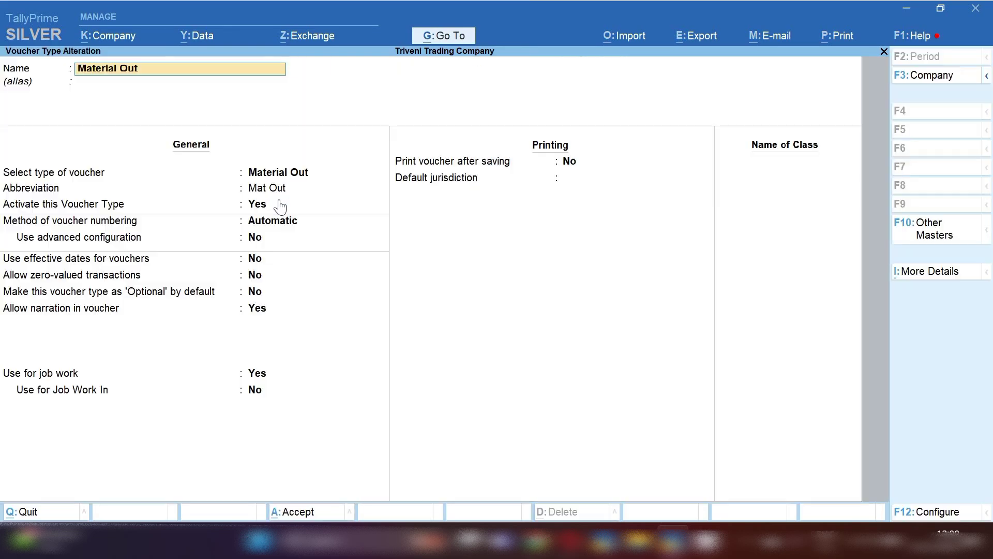
{"action": "left_click", "coordinate": [250, 208]}
{"action": "key", "text": "BackSpace"}
{"action": "key", "text": "Escape"}
Confirm quitting Material Out unsaved and back out to the Gateway of Tally
{"action": "key", "text": "y"}
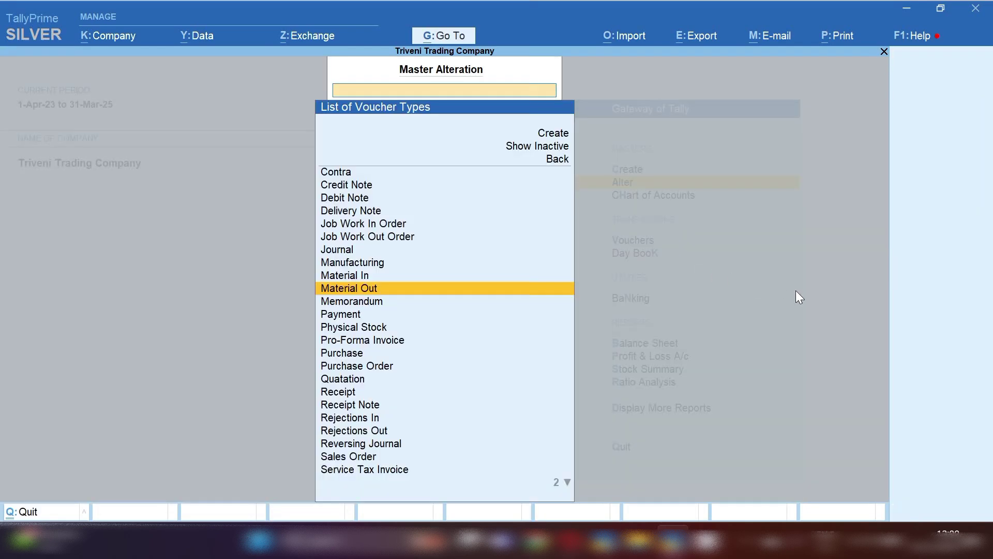
{"action": "key", "text": "Escape"}
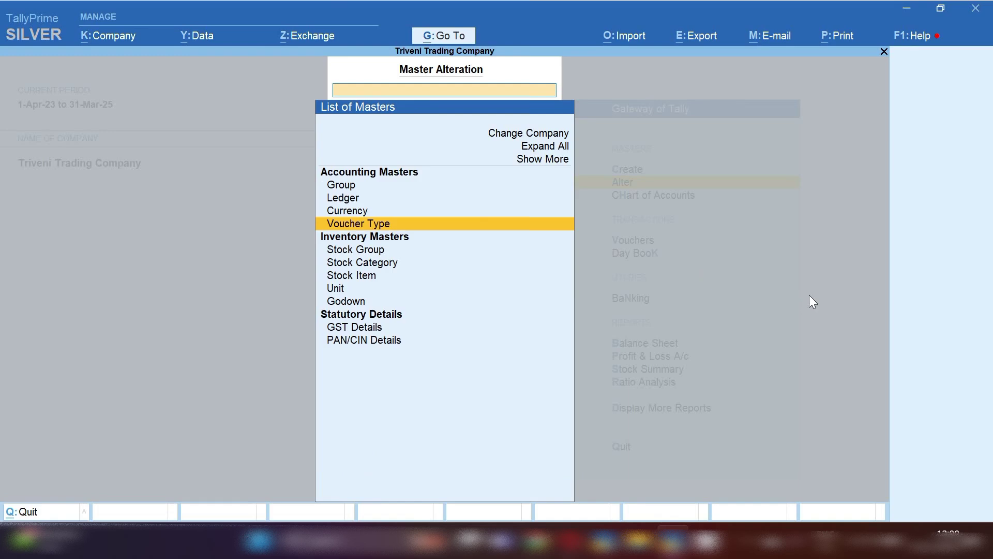
{"action": "key", "text": "Escape"}
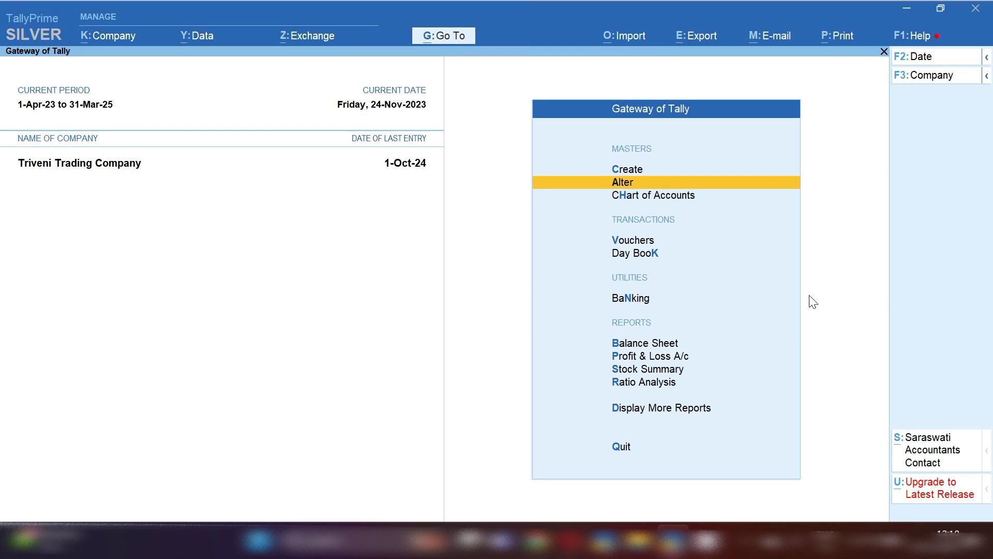
Start a new voucher and switch its type to Material In
{"action": "key", "text": "v"}
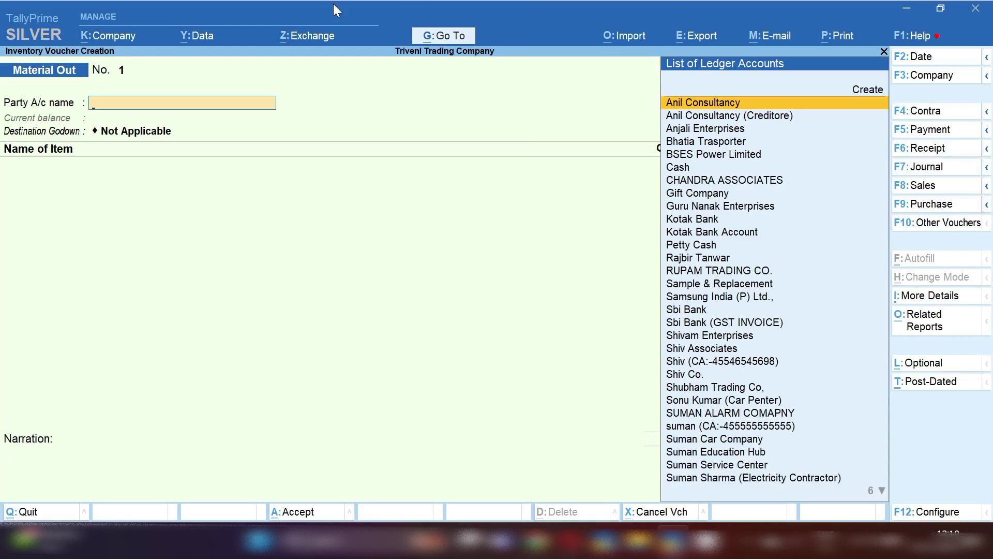
{"action": "left_click", "coordinate": [941, 225]}
{"action": "key", "text": "Up"}
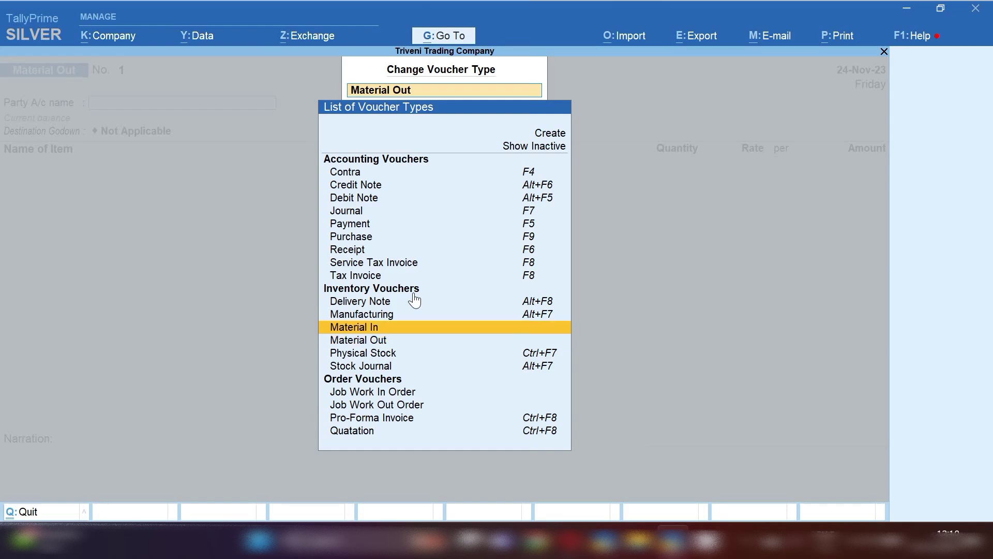
{"action": "key", "text": "Return"}
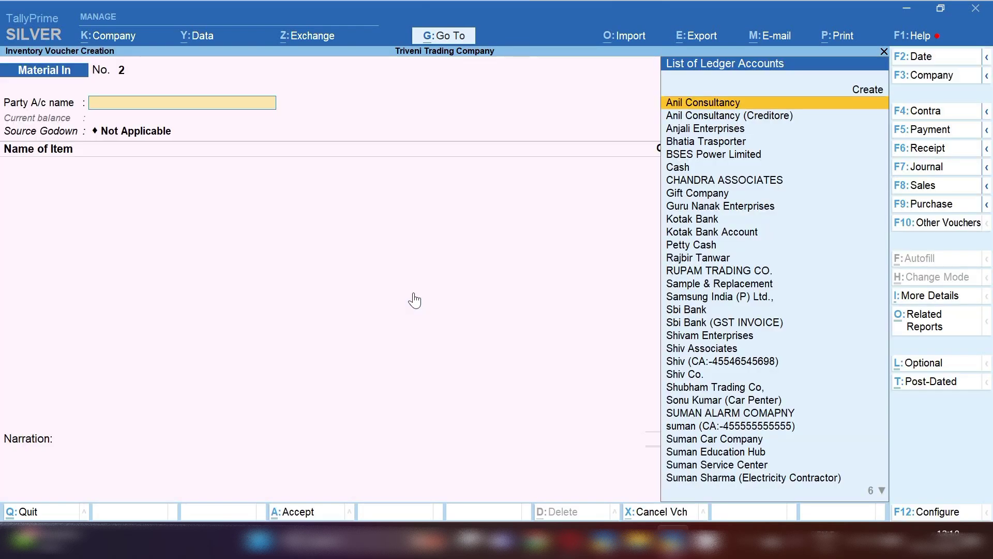
Enter party Shubham Trading Co, with 10 pcs of TV and no rate, then save
{"action": "type", "text": "Shu"}
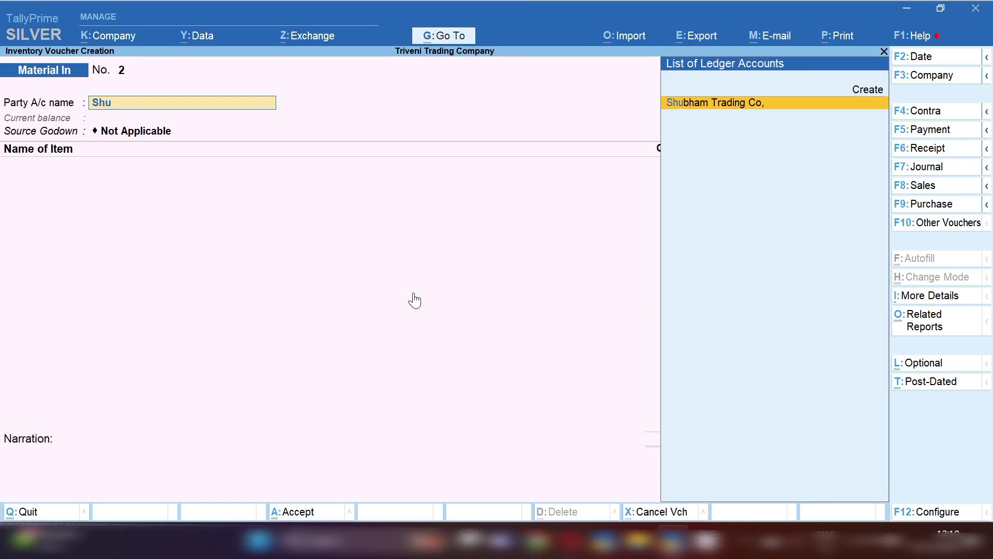
{"action": "key", "text": "Return"}
{"action": "key", "text": "Return"}
{"action": "key", "text": "Return"}
{"action": "key", "text": "Return"}
{"action": "key", "text": "Return"}
{"action": "key", "text": "Return"}
{"action": "key", "text": "Return"}
{"action": "key", "text": "Return"}
{"action": "key", "text": "Return"}
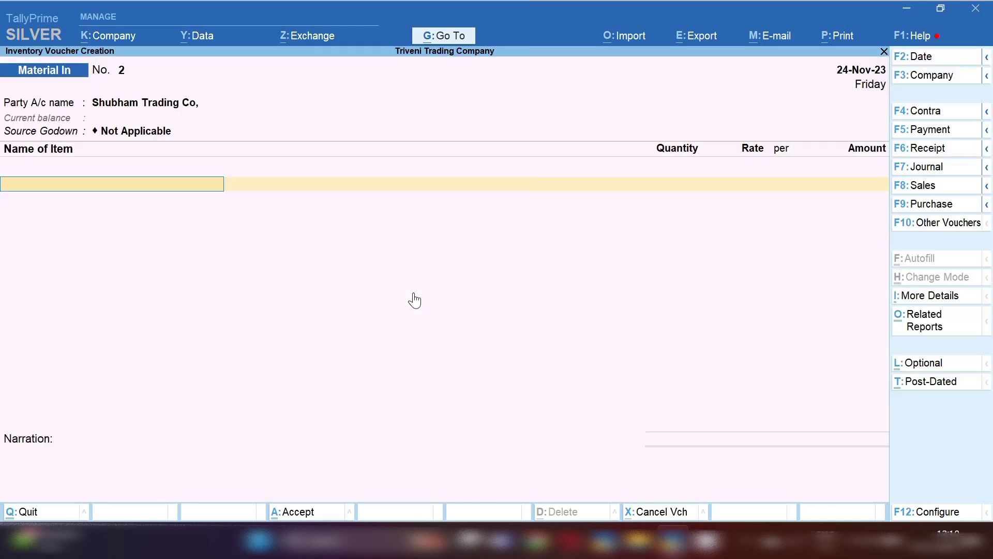
{"action": "type", "text": "Tv"}
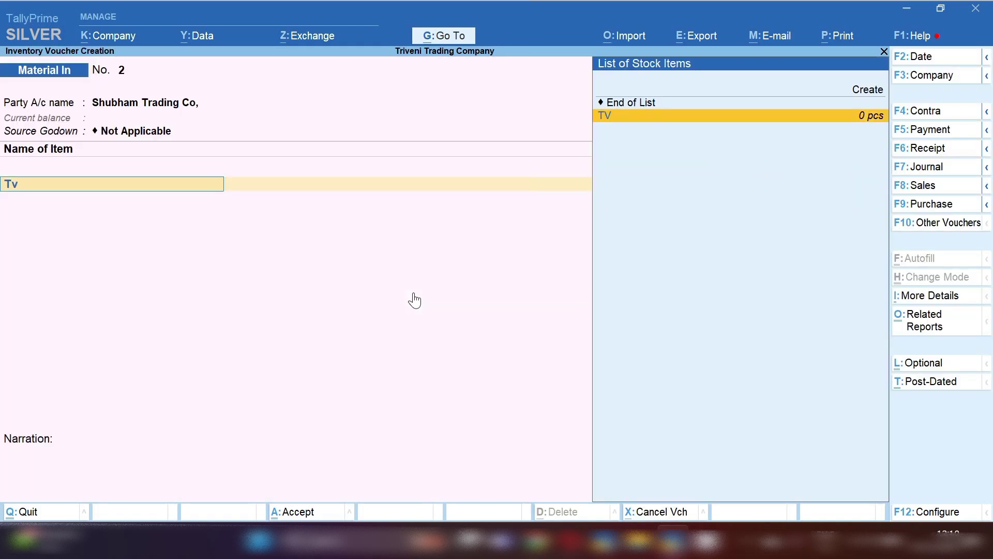
{"action": "key", "text": "Return"}
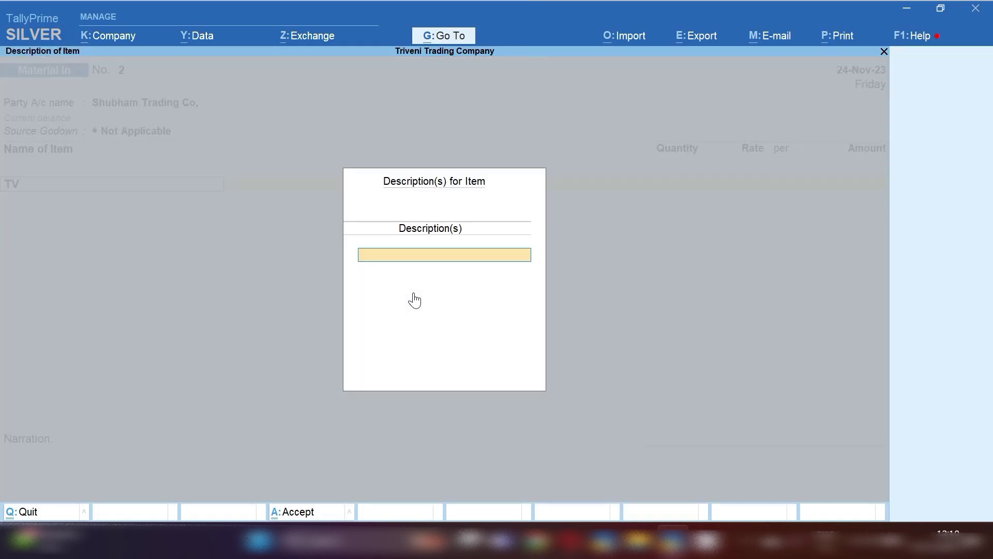
{"action": "key", "text": "Return"}
{"action": "key", "text": "Return"}
{"action": "key", "text": "Return"}
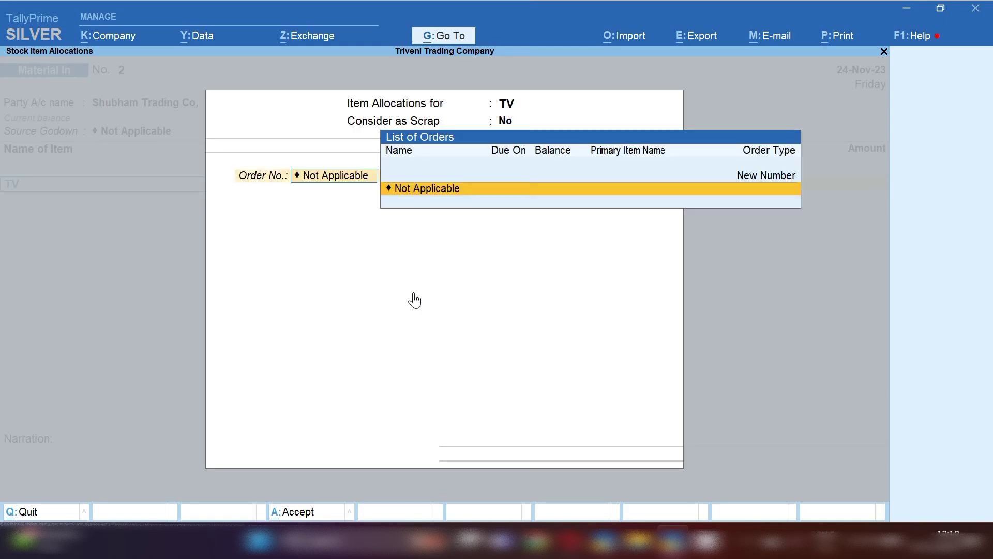
{"action": "type", "text": "10"}
{"action": "key", "text": "Return"}
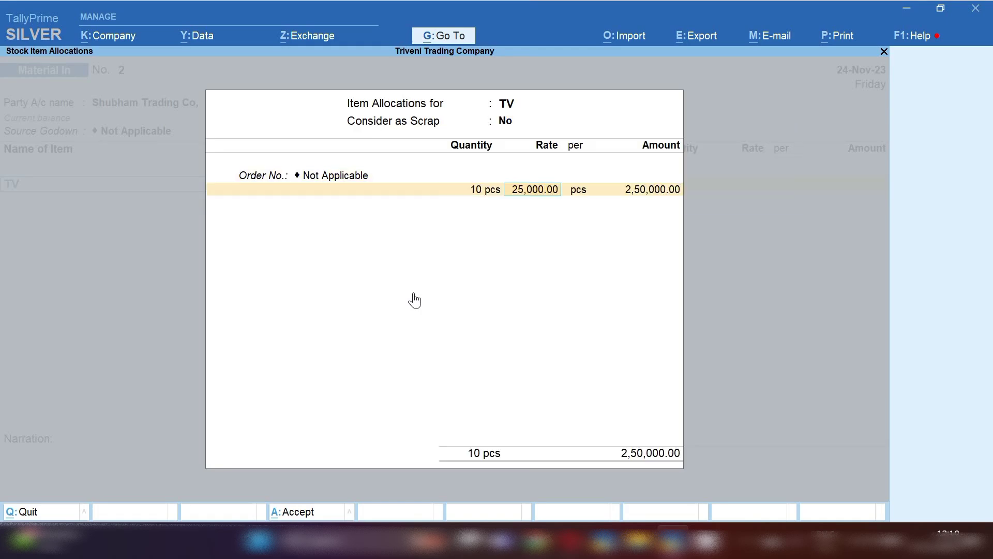
{"action": "key", "text": "BackSpace"}
{"action": "key", "text": "Return"}
{"action": "key", "text": "Return"}
{"action": "key", "text": "Return"}
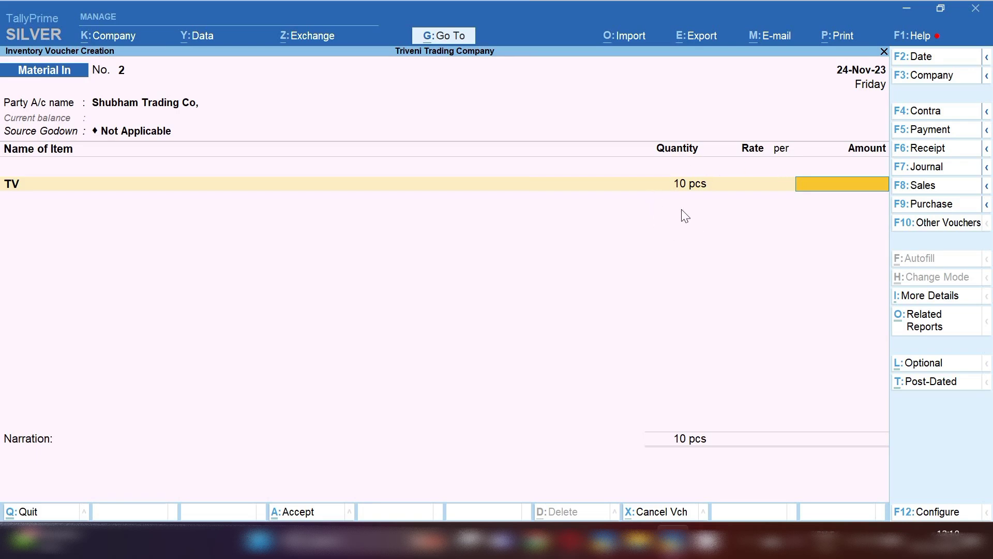
{"action": "key", "text": "ctrl+a"}
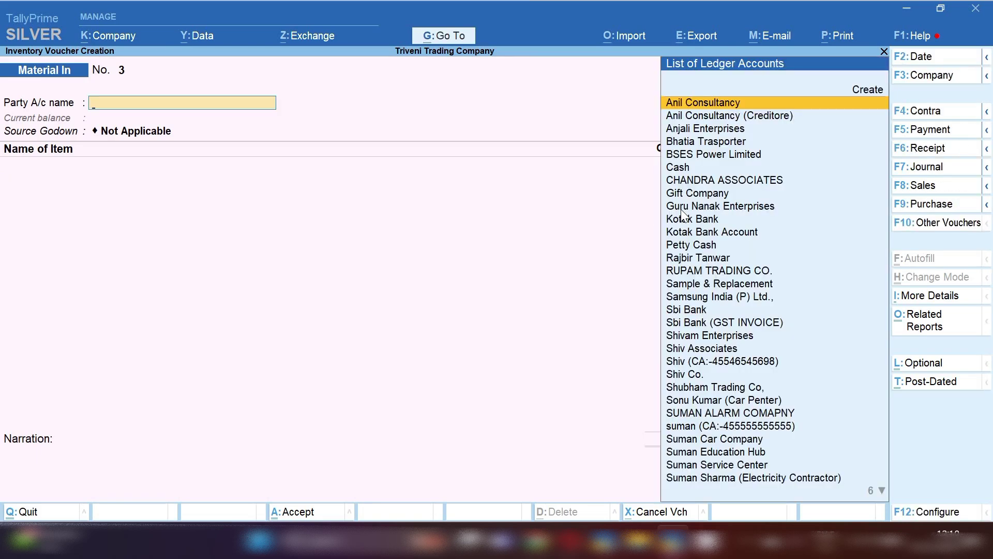
Quit the blank voucher and open the Tv group in the Stock Summary
{"action": "key", "text": "Escape"}
{"action": "key", "text": "y"}
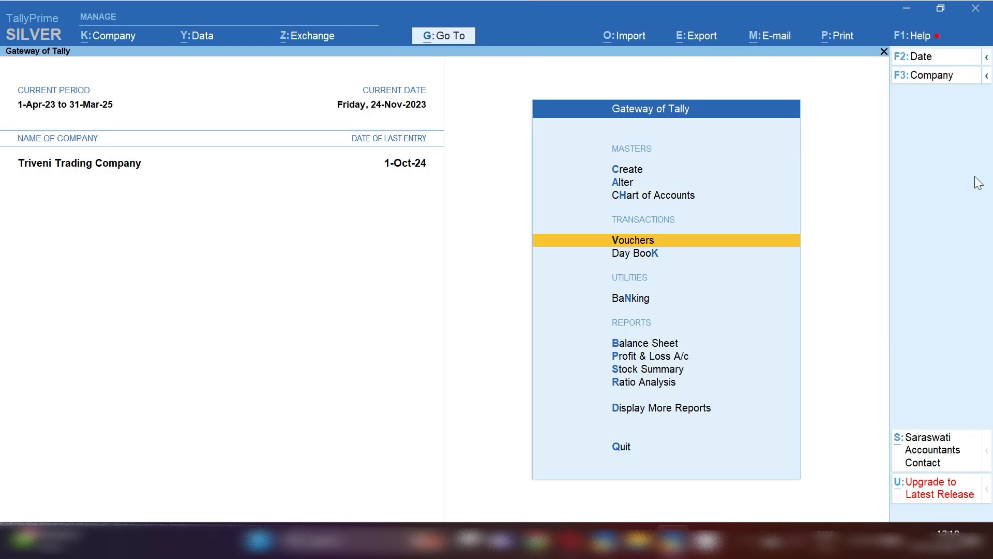
{"action": "key", "text": "s"}
{"action": "key", "text": "Down"}
{"action": "key", "text": "Down"}
{"action": "key", "text": "Down"}
{"action": "key", "text": "Down"}
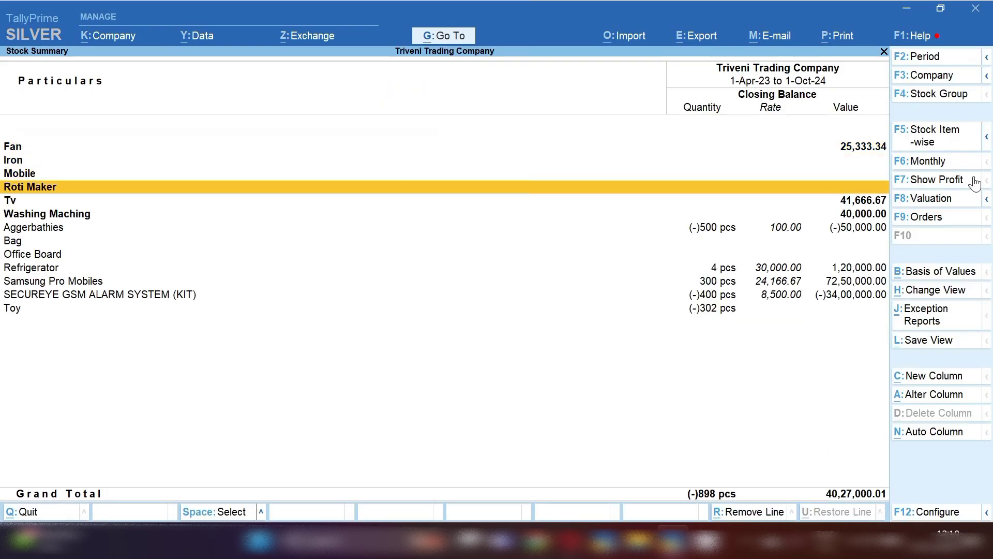
{"action": "key", "text": "Return"}
{"action": "key", "text": "Return"}
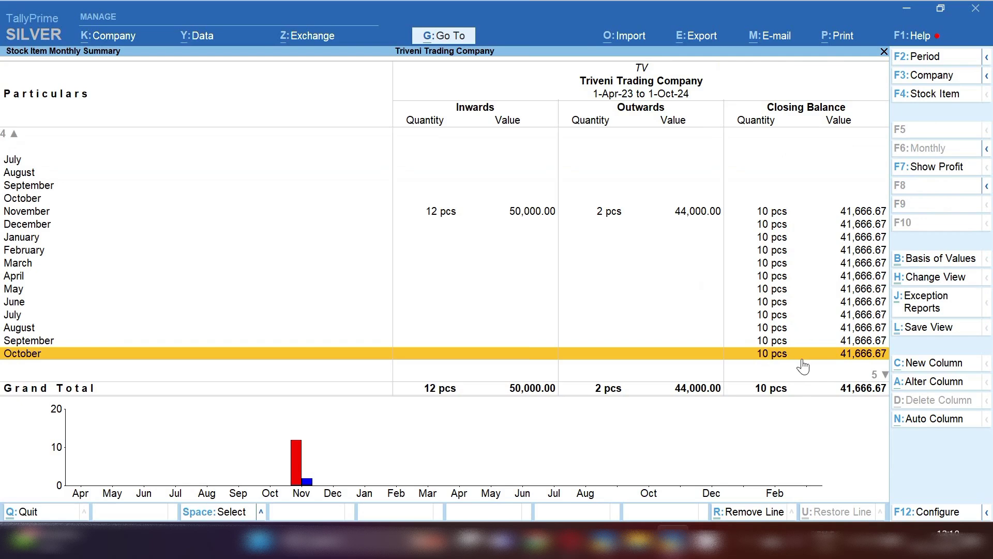
Review TV's November vouchers, including the Material In entry, then exit the stock reports
{"action": "key", "text": "Up"}
{"action": "key", "text": "Up"}
{"action": "key", "text": "Up"}
{"action": "key", "text": "Up"}
{"action": "key", "text": "Up"}
{"action": "key", "text": "Up"}
{"action": "key", "text": "Up"}
{"action": "key", "text": "Up"}
{"action": "key", "text": "Up"}
{"action": "key", "text": "Up"}
{"action": "key", "text": "Up"}
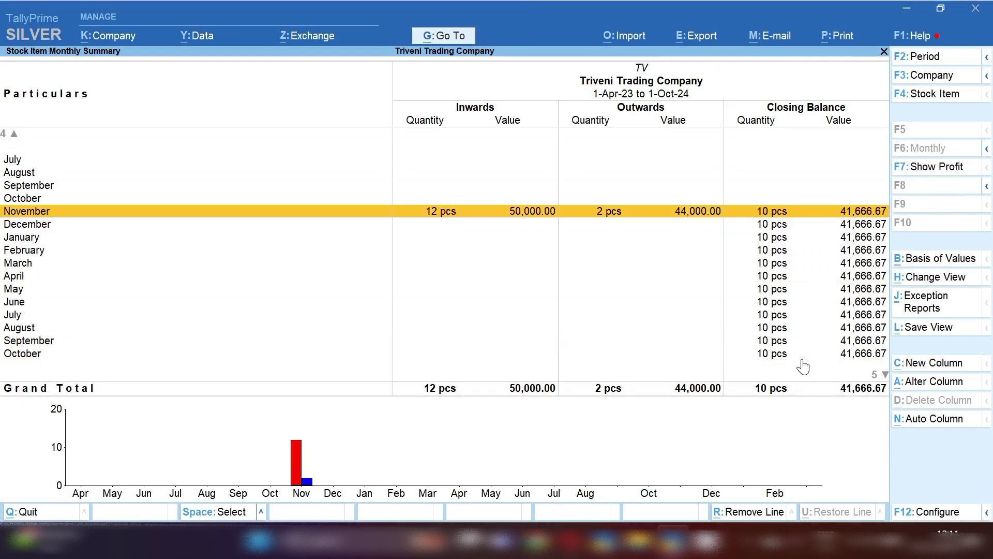
{"action": "key", "text": "Return"}
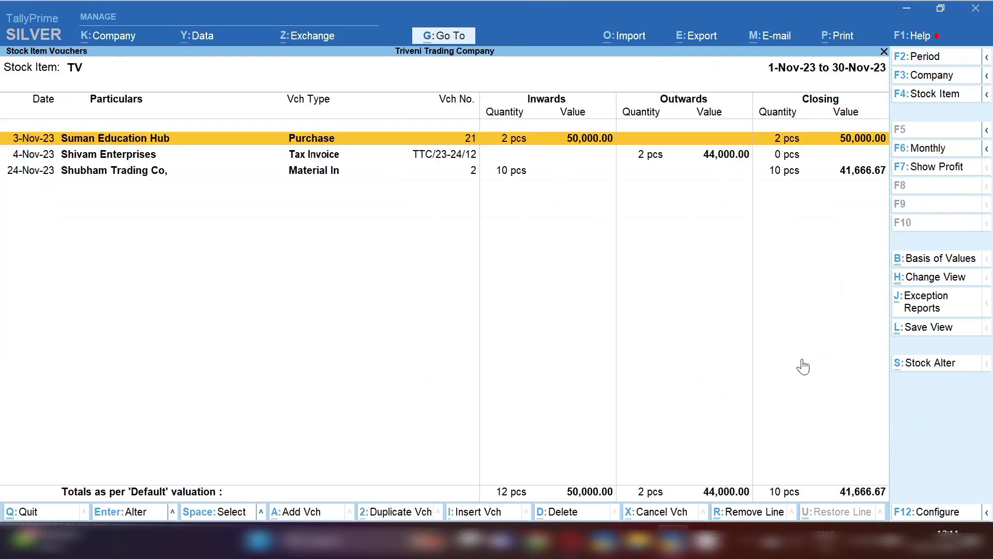
{"action": "key", "text": "Down"}
{"action": "key", "text": "Down"}
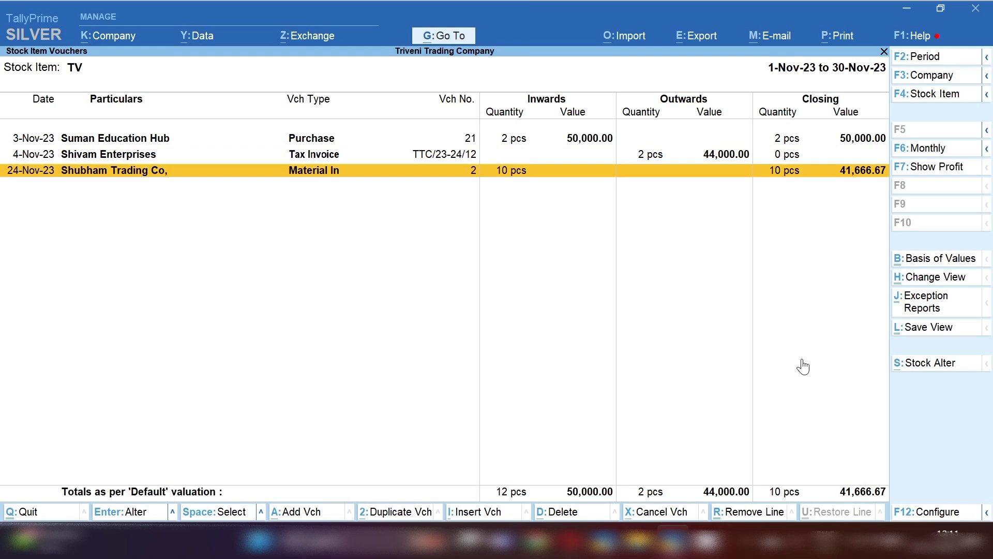
{"action": "key", "text": "Escape"}
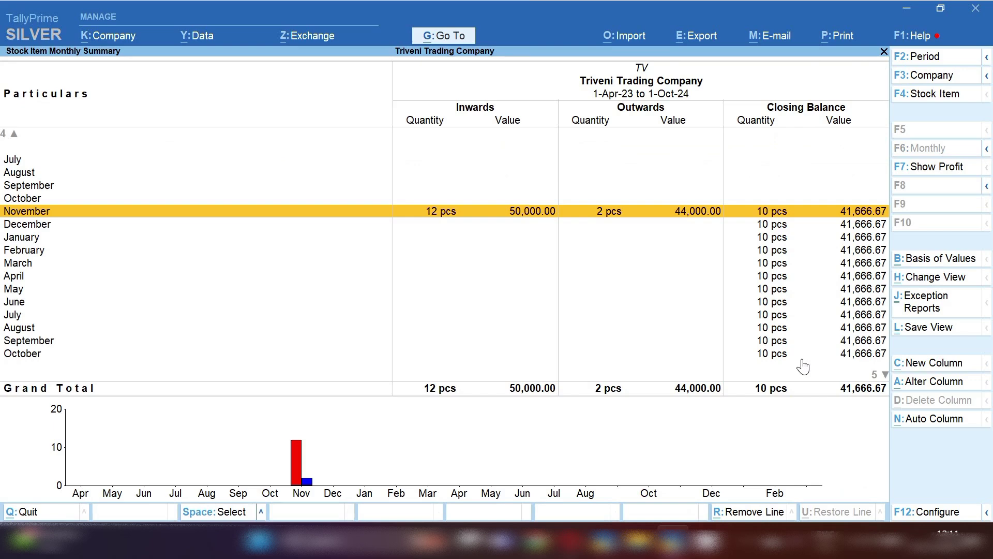
{"action": "key", "text": "Escape"}
{"action": "key", "text": "Escape"}
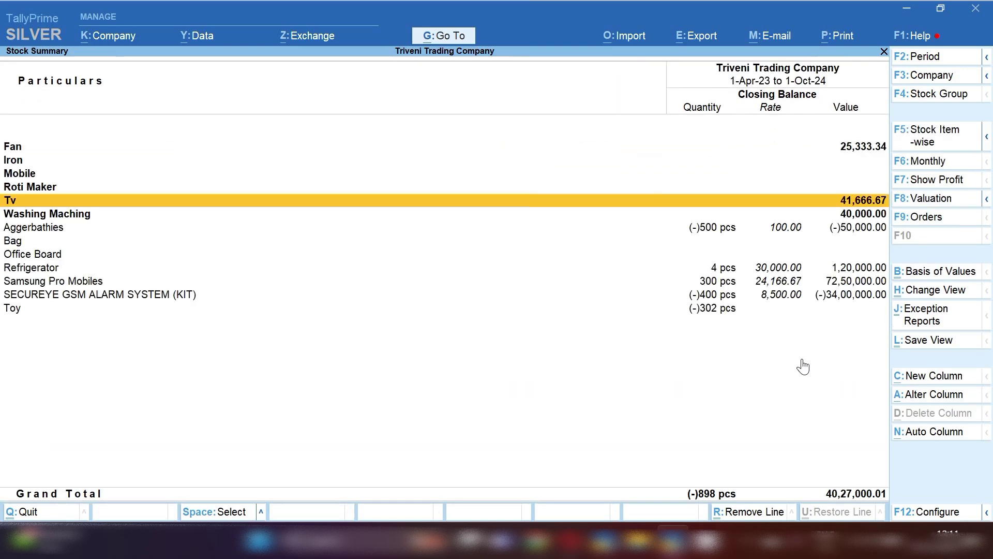
{"action": "key", "text": "Escape"}
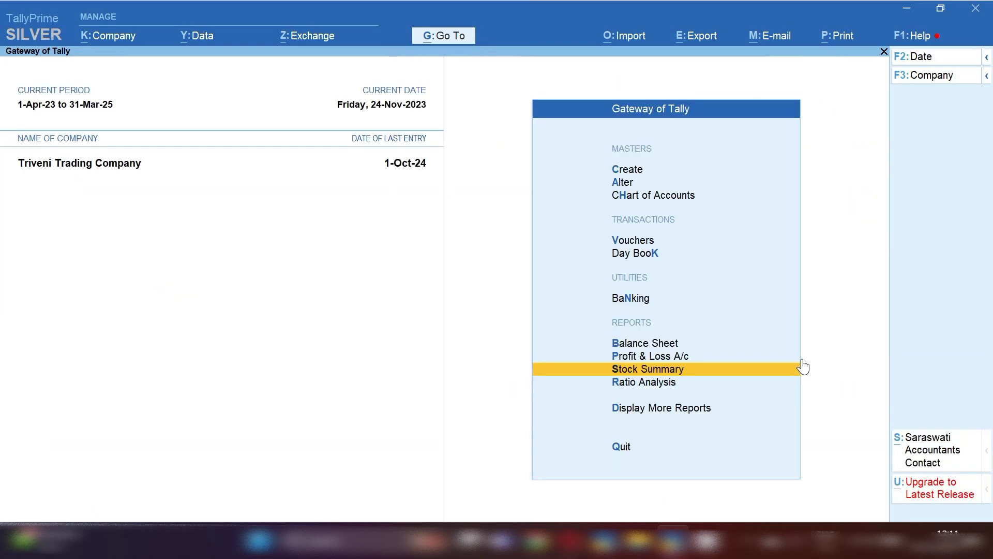
Start a new voucher and switch its type to Material Out
{"action": "key", "text": "Escape"}
{"action": "key", "text": "Escape"}
{"action": "key", "text": "v"}
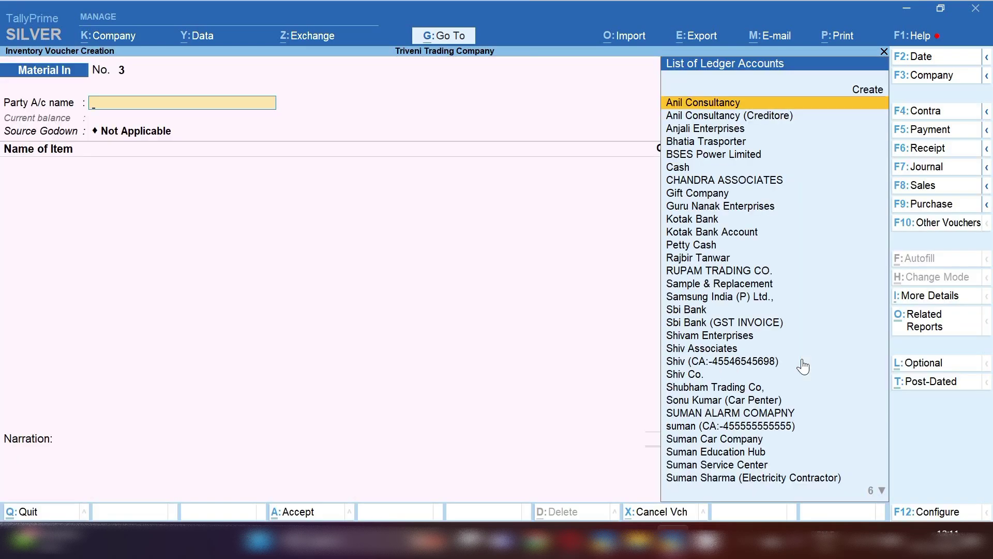
{"action": "left_click", "coordinate": [923, 226]}
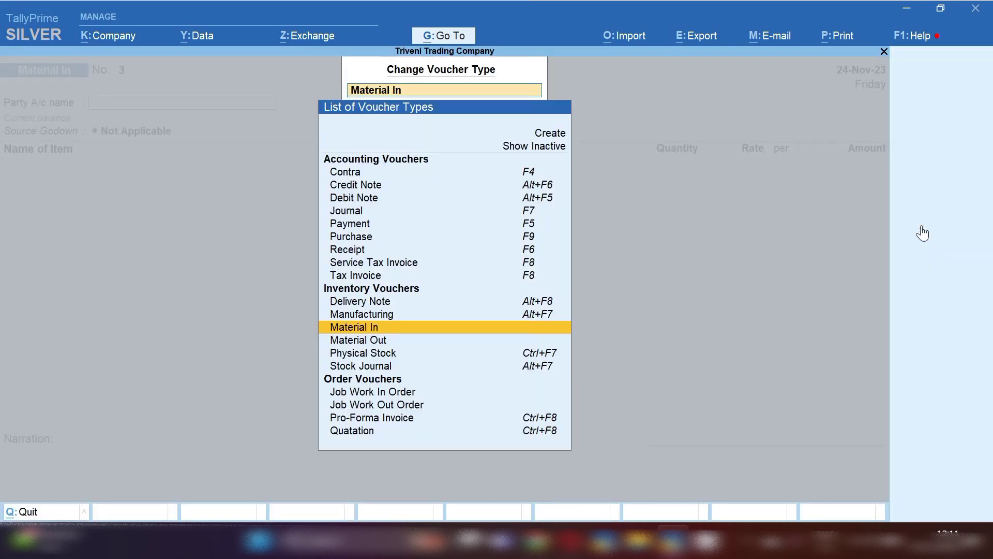
{"action": "key", "text": "Down"}
{"action": "key", "text": "Return"}
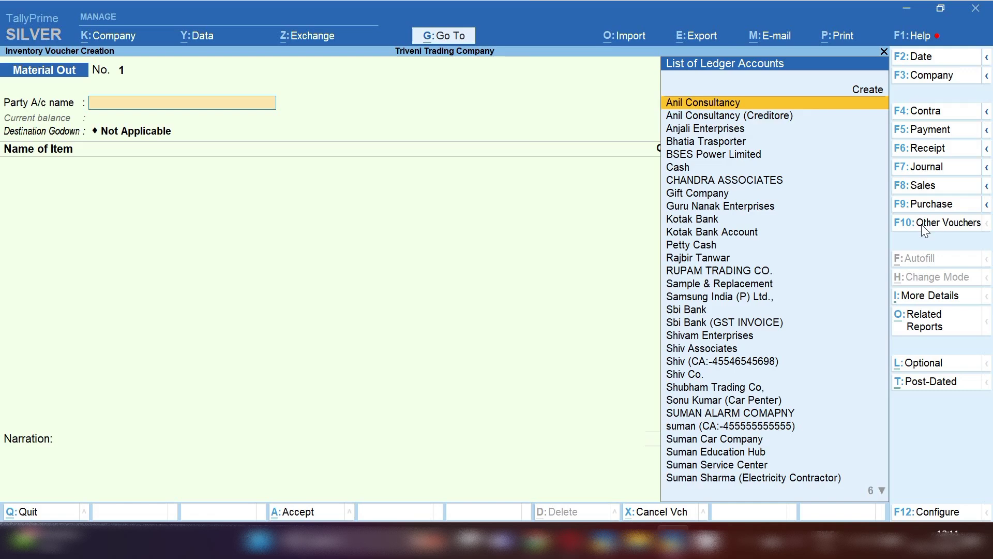
Select Shiv Co. as the party and accept Delhi as the consignee state
{"action": "type", "text": "Shi"}
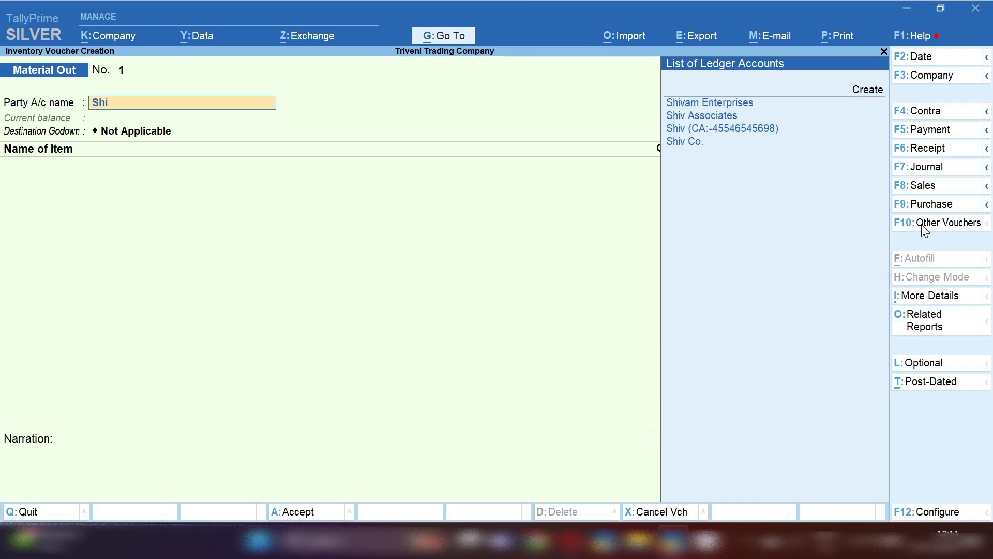
{"action": "key", "text": "Down"}
{"action": "key", "text": "Down"}
{"action": "key", "text": "Down"}
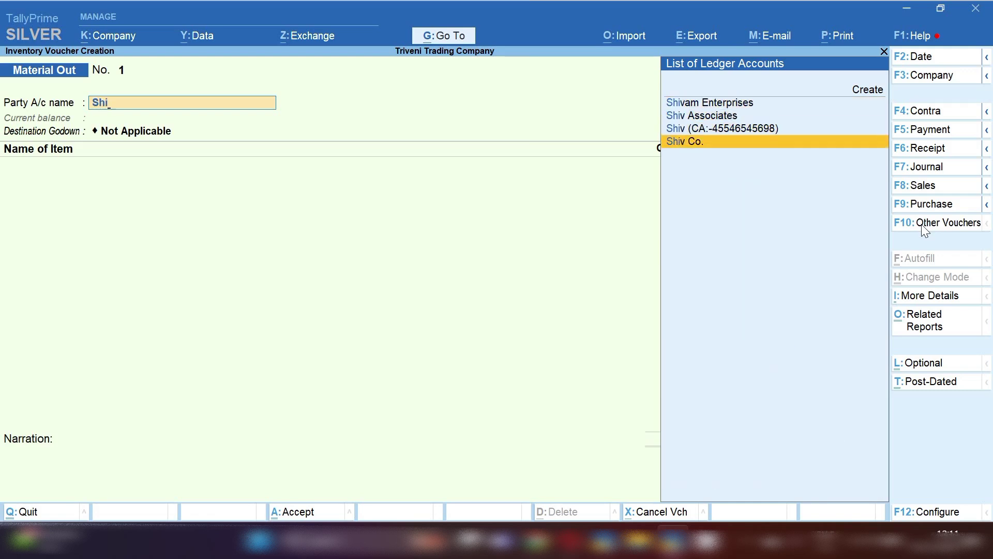
{"action": "key", "text": "Return"}
{"action": "key", "text": "Return"}
{"action": "key", "text": "Return"}
{"action": "key", "text": "Return"}
{"action": "key", "text": "Return"}
{"action": "key", "text": "Return"}
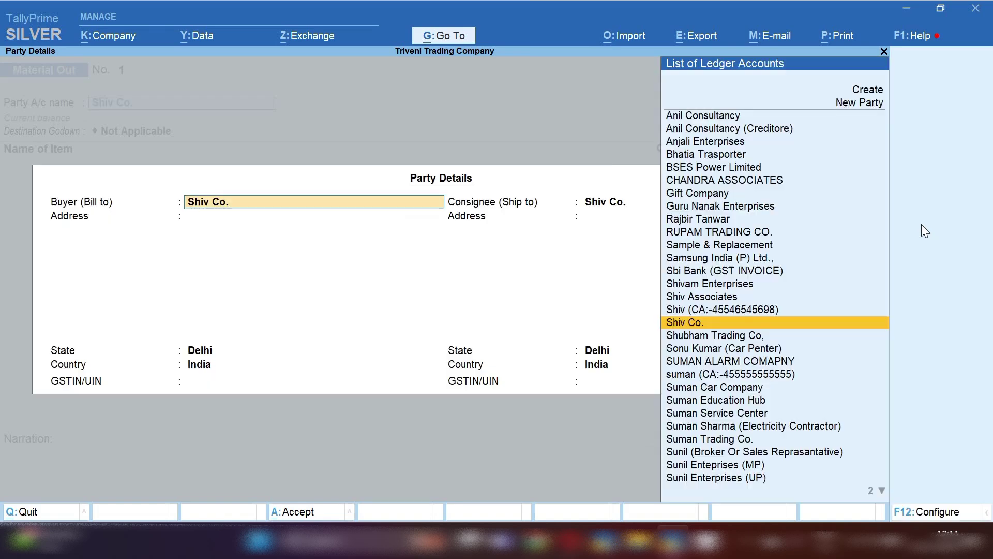
{"action": "key", "text": "Return"}
{"action": "key", "text": "Return"}
{"action": "key", "text": "Return"}
{"action": "key", "text": "Return"}
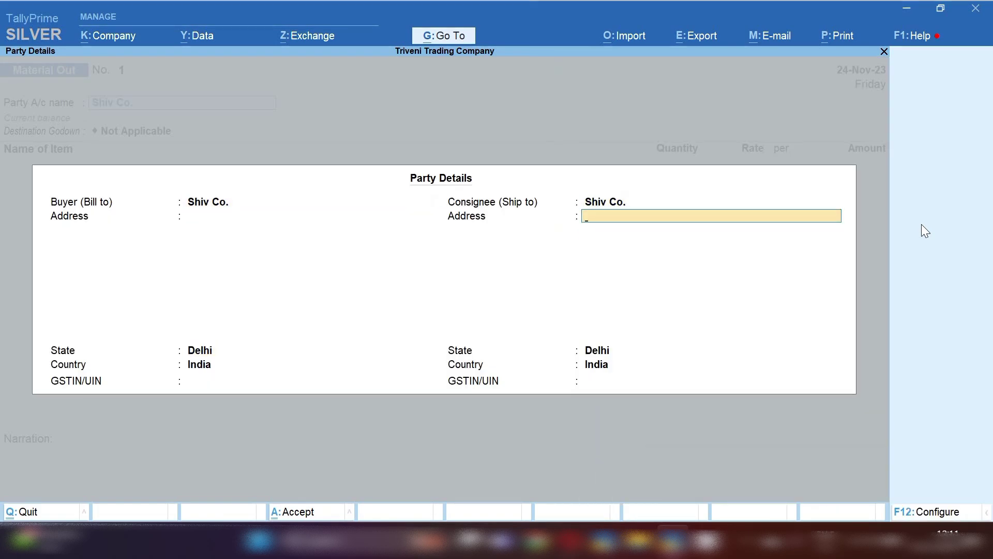
{"action": "key", "text": "Return"}
{"action": "key", "text": "Return"}
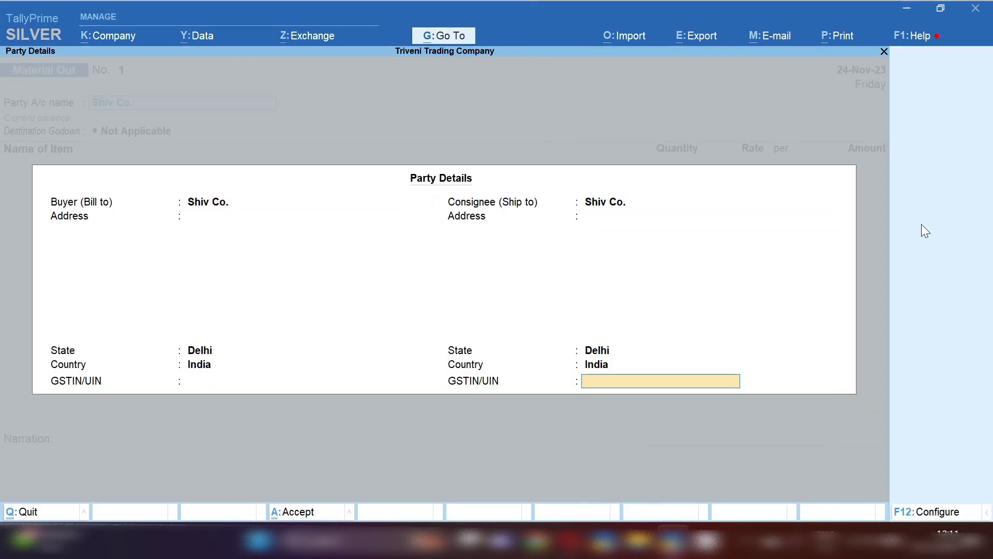
{"action": "key", "text": "Return"}
Add 10 pcs of TV at a rate of 5,000.00
{"action": "type", "text": "Tv"}
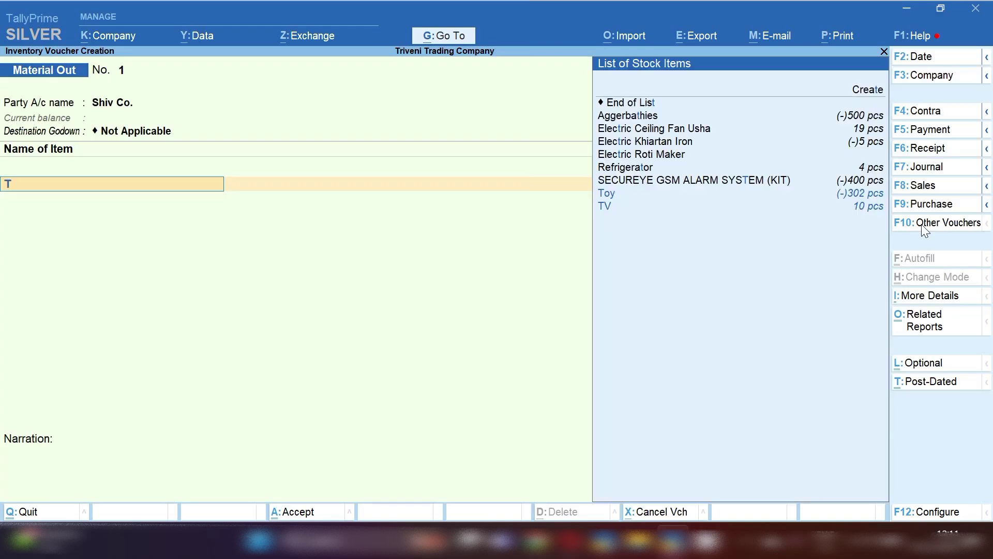
{"action": "key", "text": "Return"}
{"action": "key", "text": "Return"}
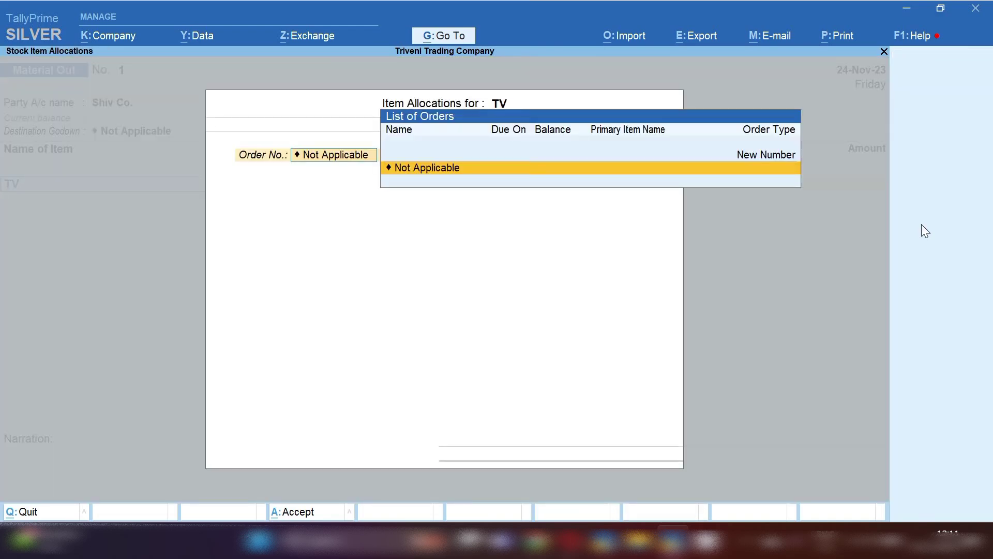
{"action": "key", "text": "Return"}
{"action": "type", "text": "10"}
{"action": "key", "text": "Return"}
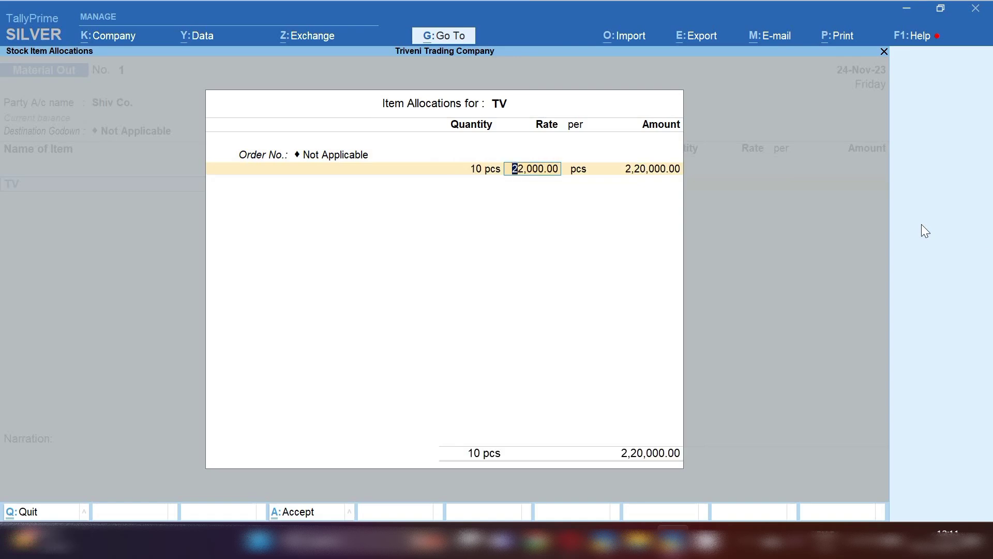
{"action": "type", "text": "5000"}
{"action": "key", "text": "Return"}
{"action": "key", "text": "Return"}
{"action": "key", "text": "Return"}
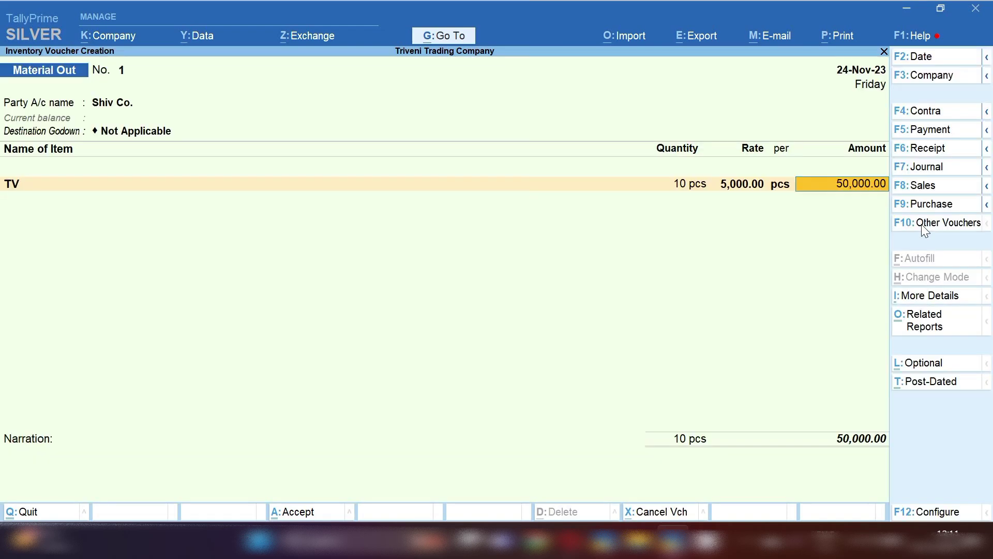
{"action": "key", "text": "Return"}
{"action": "key", "text": "Return"}
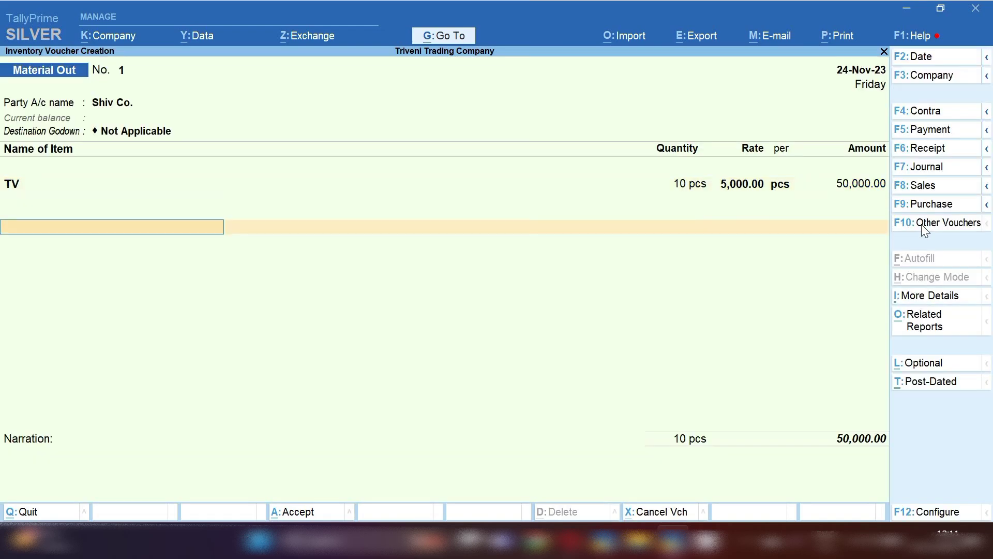
Save the Material Out voucher and quit back to the Gateway of Tally
{"action": "key", "text": "ctrl+a"}
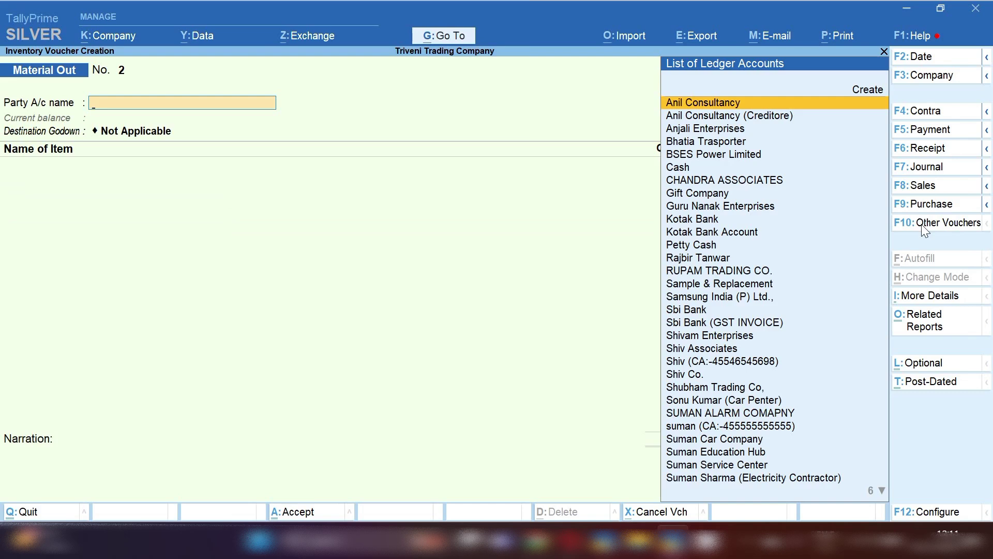
{"action": "key", "text": "Escape"}
{"action": "key", "text": "y"}
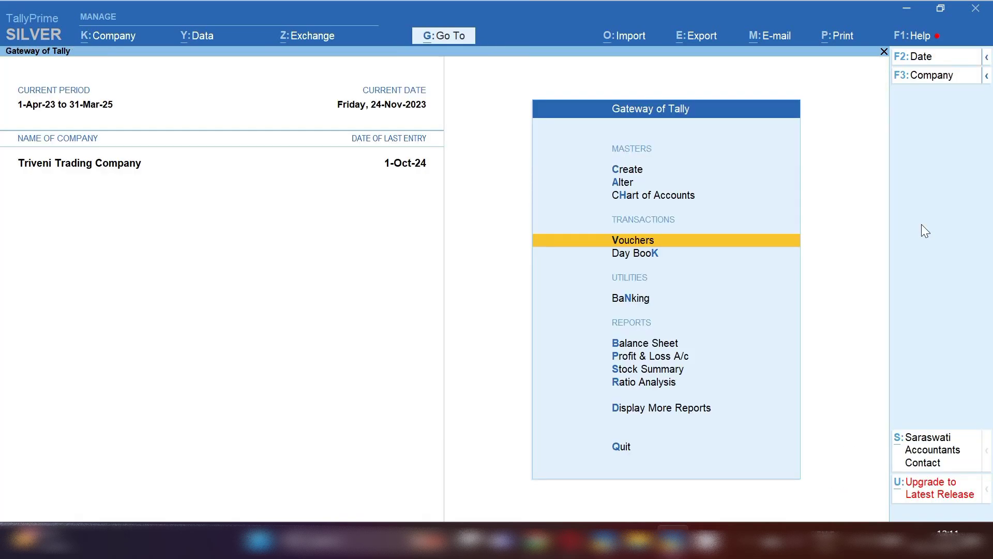
Open TV's monthly summary from Stock Summary and locate the November movement row
{"action": "key", "text": "s"}
{"action": "key", "text": "Down"}
{"action": "key", "text": "Down"}
{"action": "key", "text": "Down"}
{"action": "key", "text": "Down"}
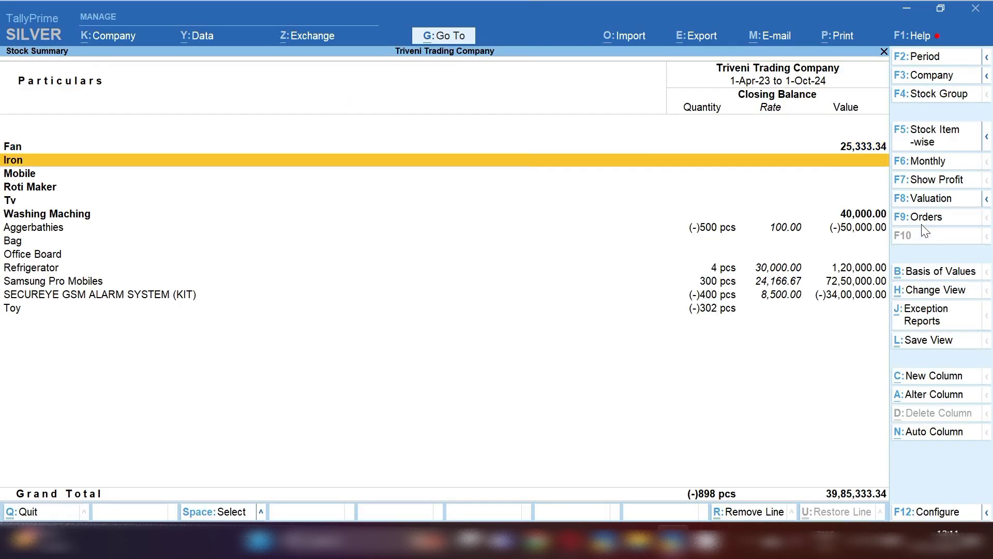
{"action": "key", "text": "Return"}
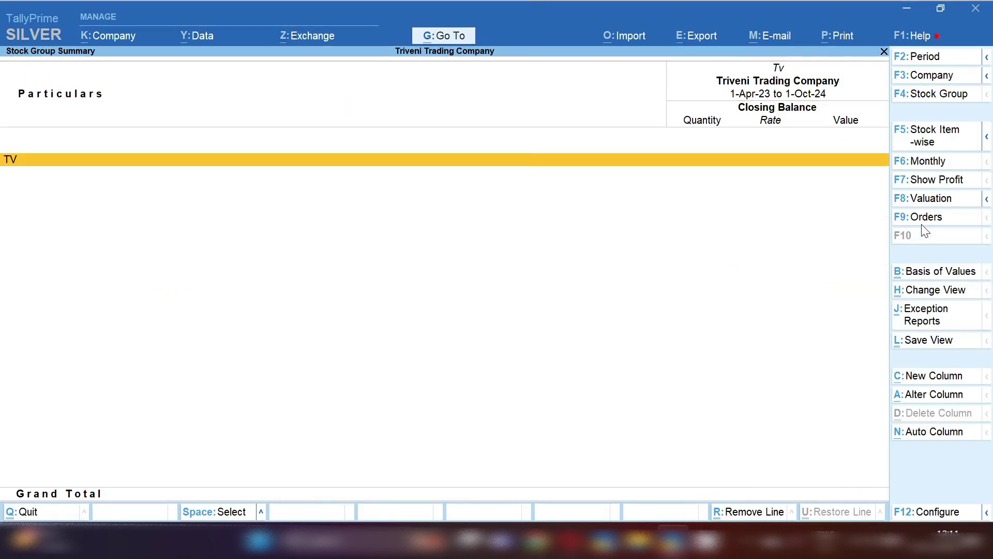
{"action": "key", "text": "Return"}
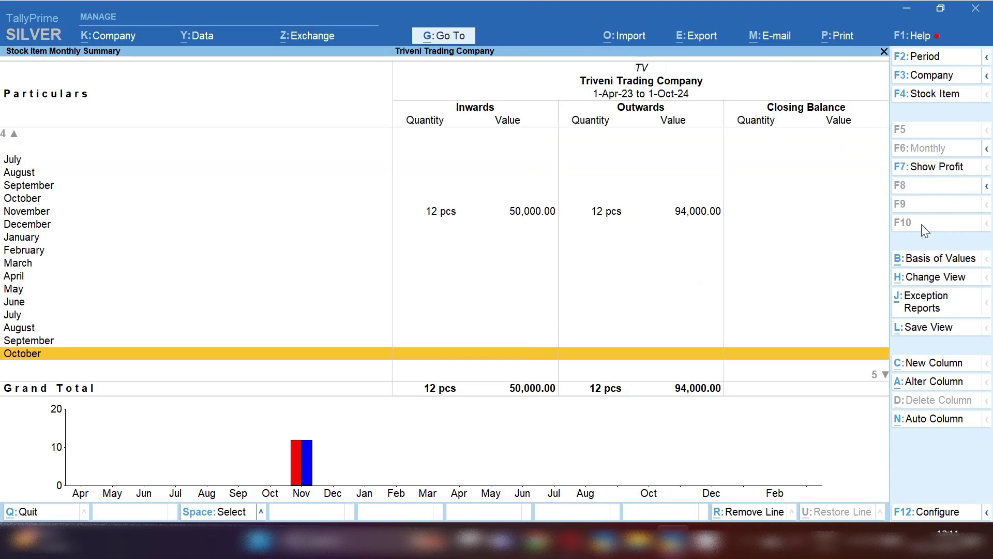
{"action": "key", "text": "Up"}
{"action": "key", "text": "Up"}
{"action": "key", "text": "Up"}
{"action": "key", "text": "Up"}
{"action": "key", "text": "Up"}
{"action": "key", "text": "Up"}
{"action": "key", "text": "Up"}
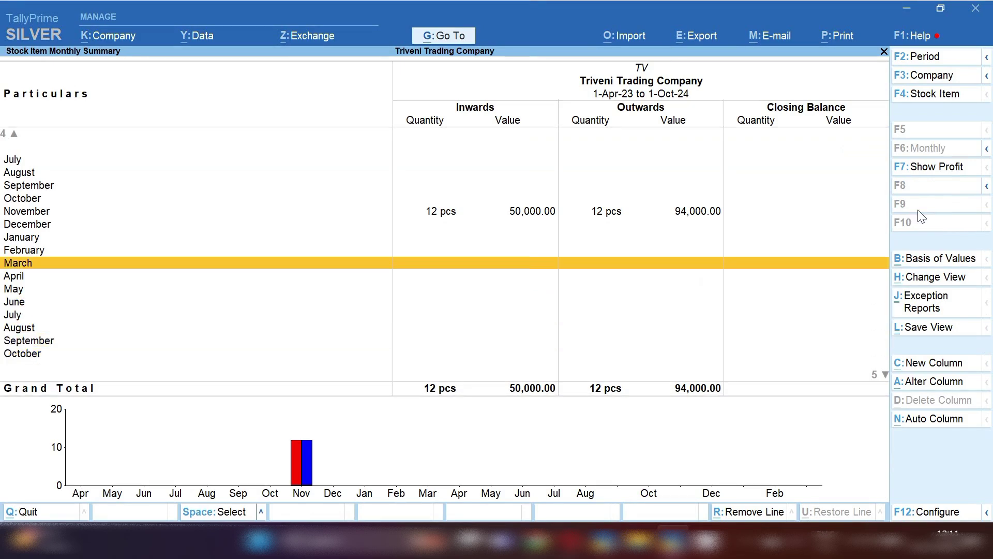
{"action": "left_click", "coordinate": [740, 211]}
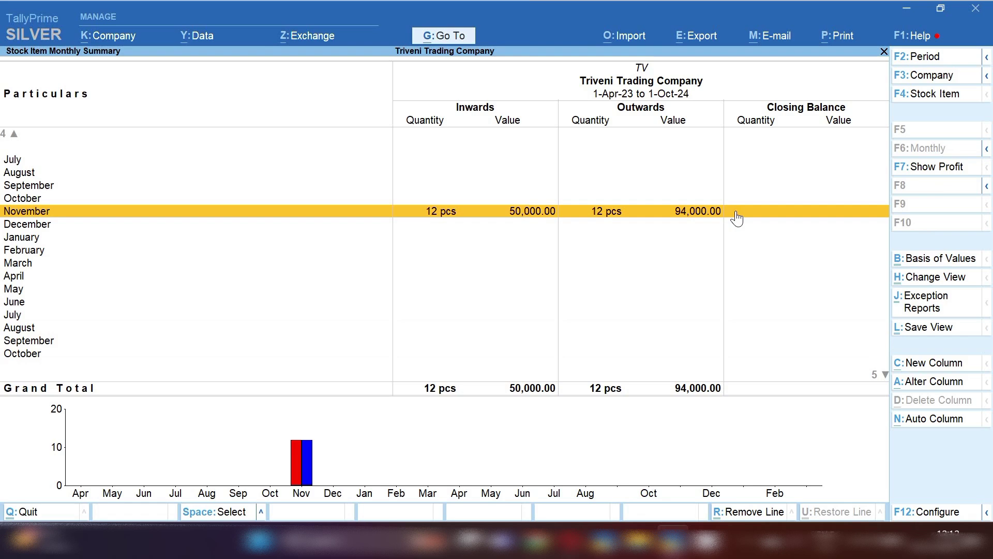
Close the stock reports and start a new Purchase voucher, No. 25
{"action": "key", "text": "Escape"}
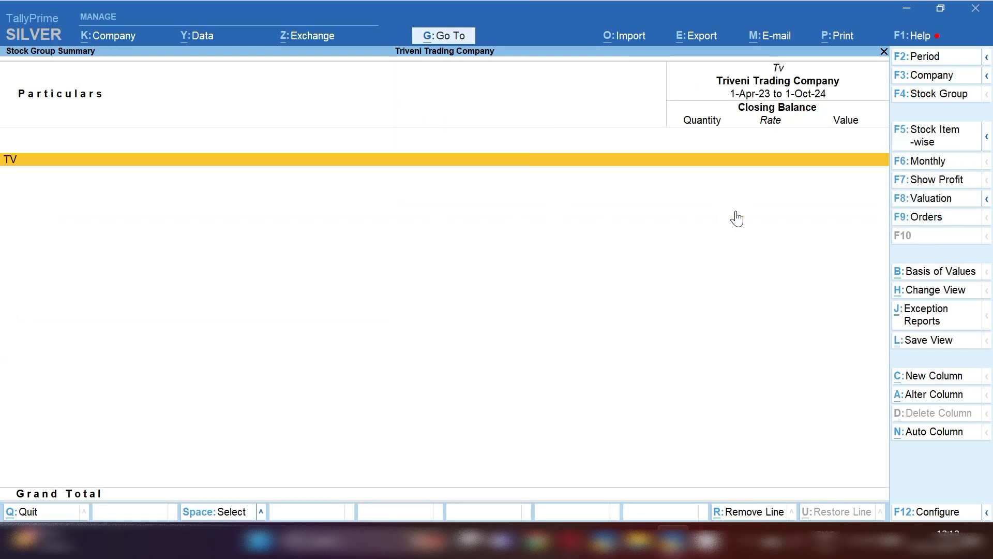
{"action": "key", "text": "Escape"}
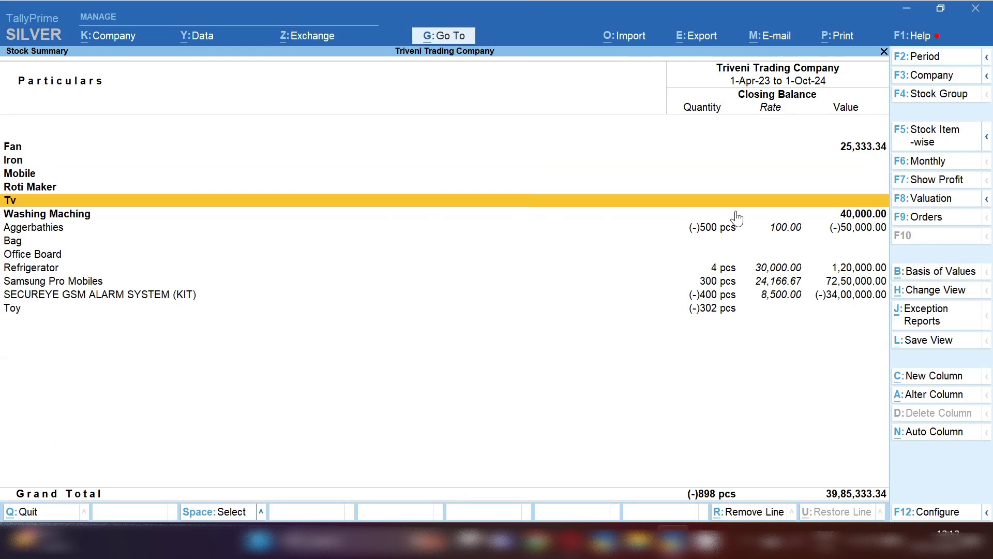
{"action": "key", "text": "Escape"}
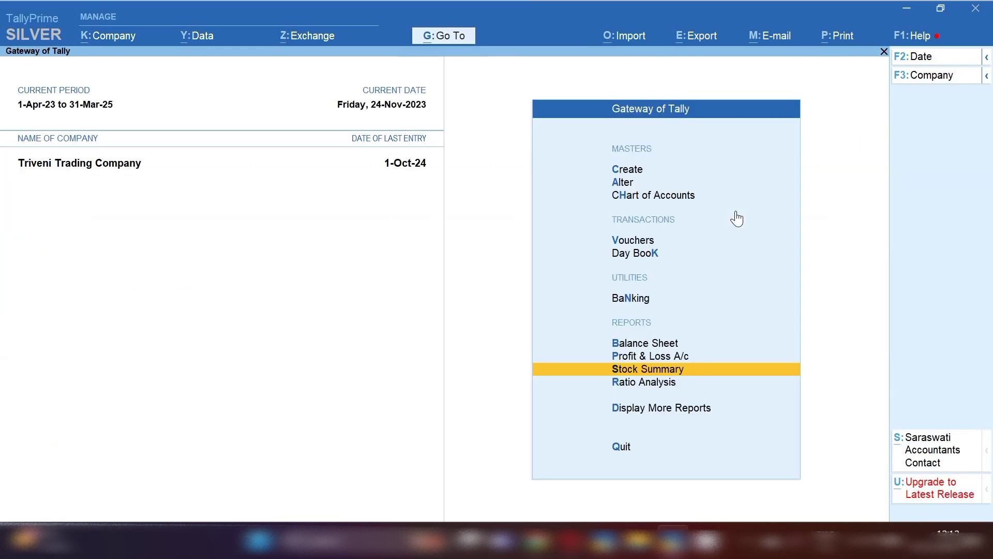
{"action": "key", "text": "v"}
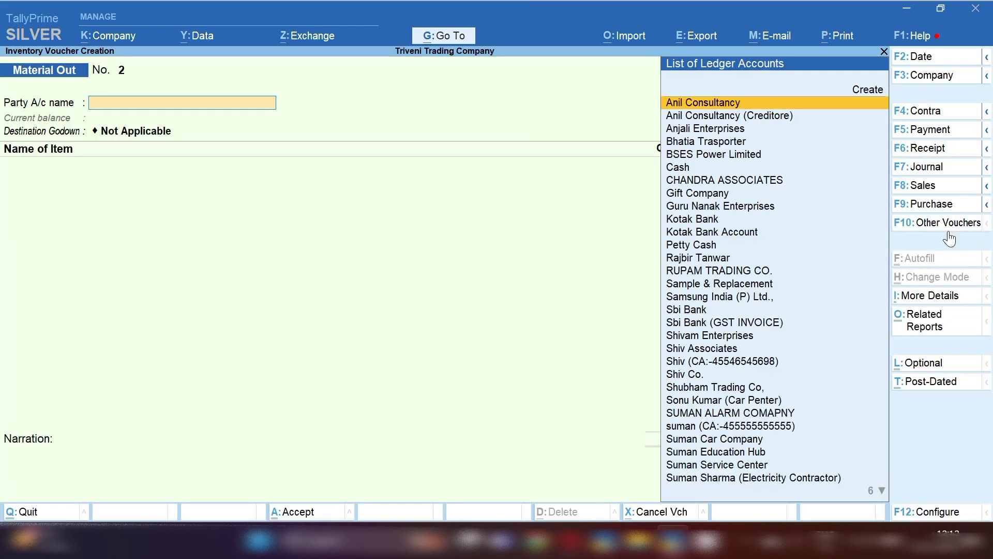
{"action": "left_click", "coordinate": [934, 205]}
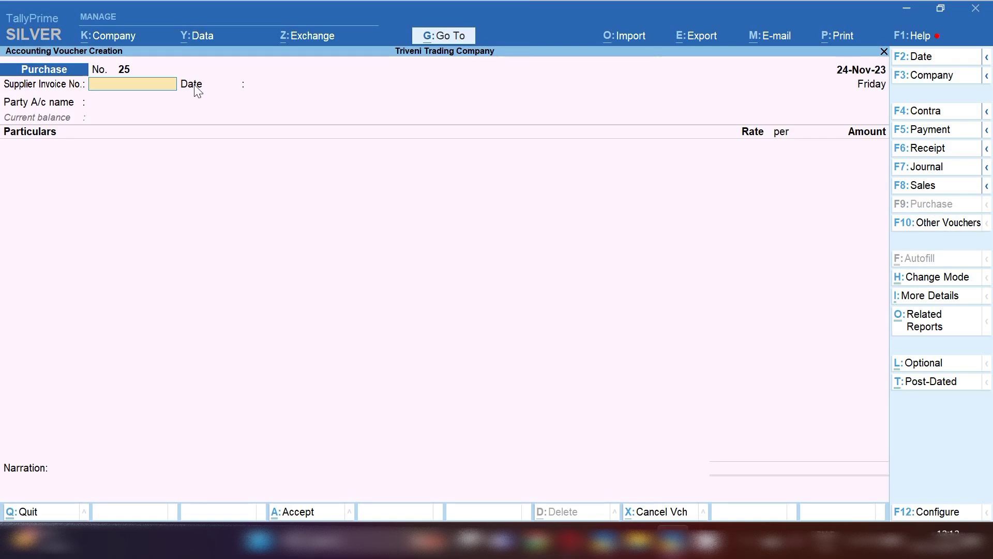
Switch to accounting voucher mode and credit Shubham Trading Co, 1,18,000 as a New Ref bill
{"action": "left_click", "coordinate": [939, 281]}
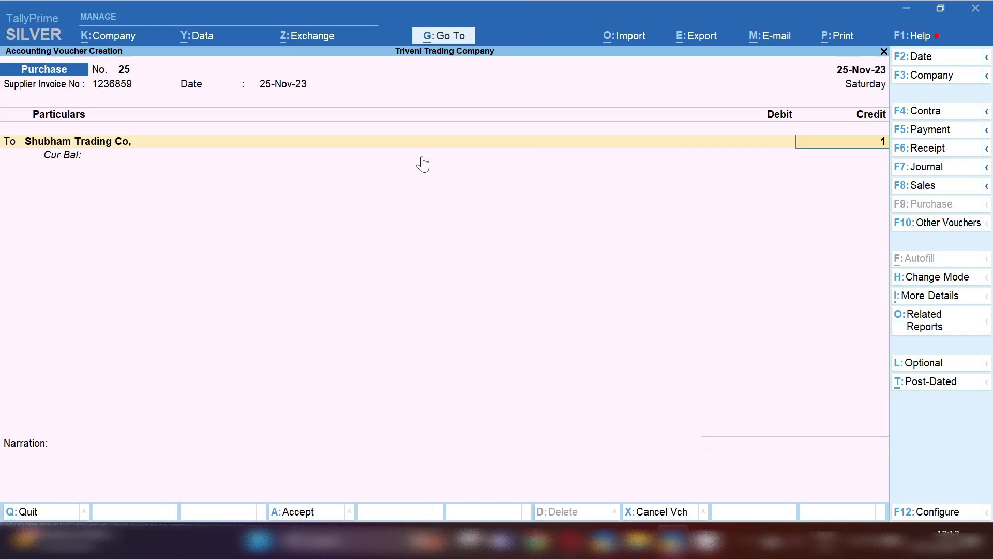
{"action": "type", "text": "00000"}
{"action": "key", "text": "Return"}
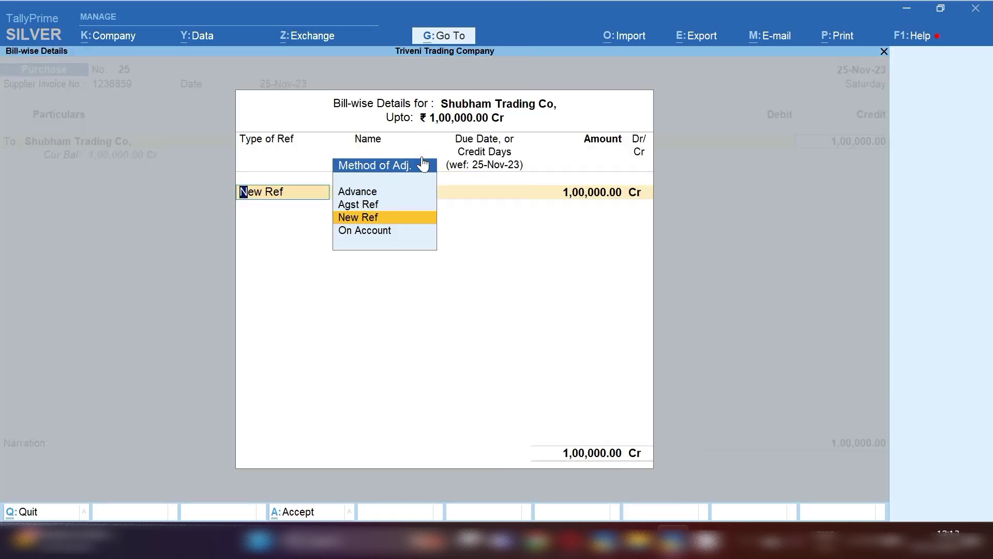
{"action": "key", "text": "Return"}
{"action": "key", "text": "Return"}
{"action": "key", "text": "Return"}
{"action": "key", "text": "Return"}
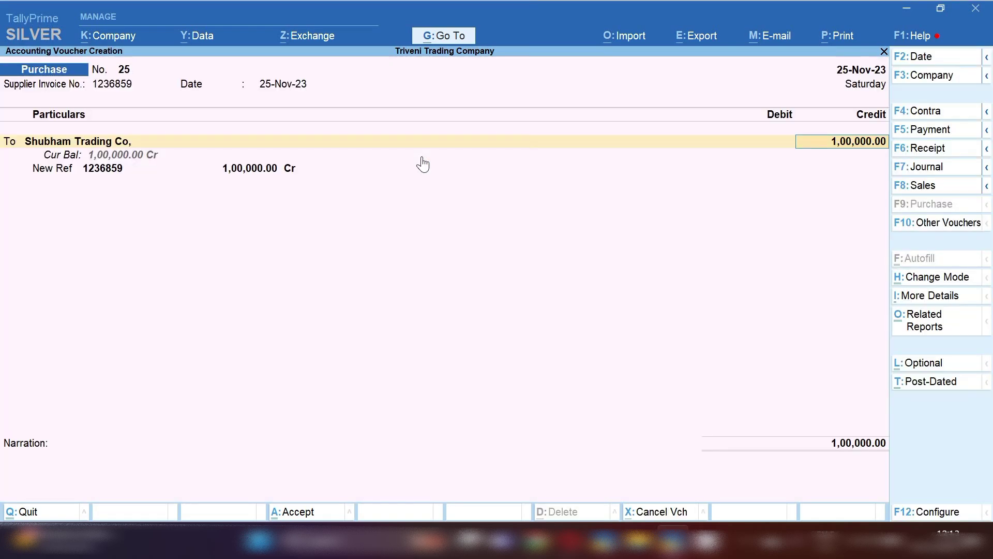
{"action": "type", "text": "118000"}
{"action": "key", "text": "Return"}
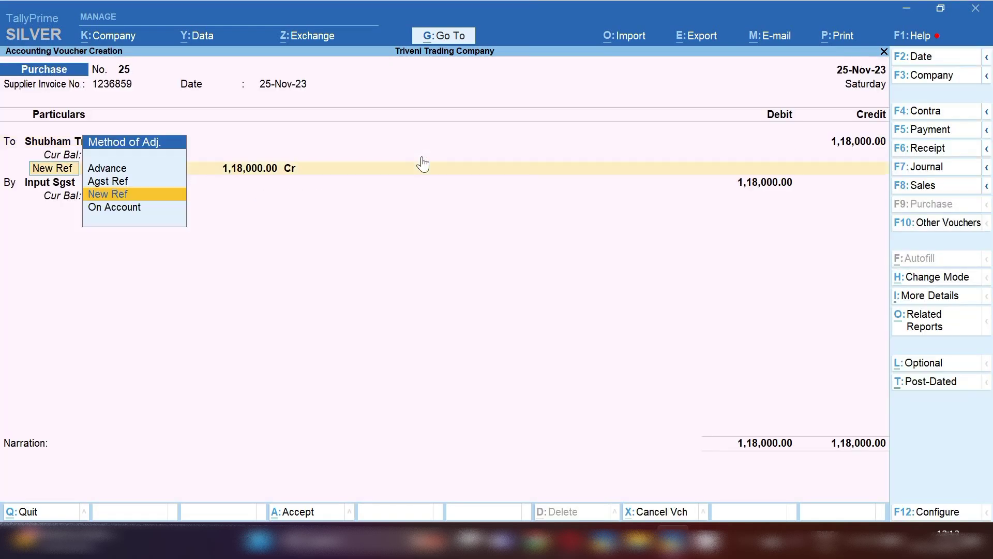
{"action": "key", "text": "Return"}
{"action": "key", "text": "Return"}
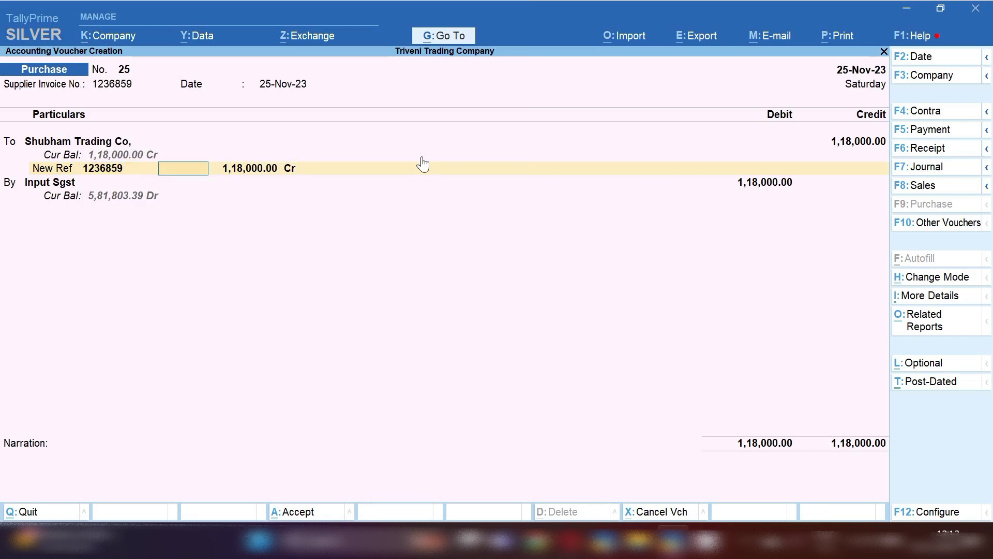
{"action": "key", "text": "Return"}
Select Purchase Accoount as the debit ledger
{"action": "key", "text": "Return"}
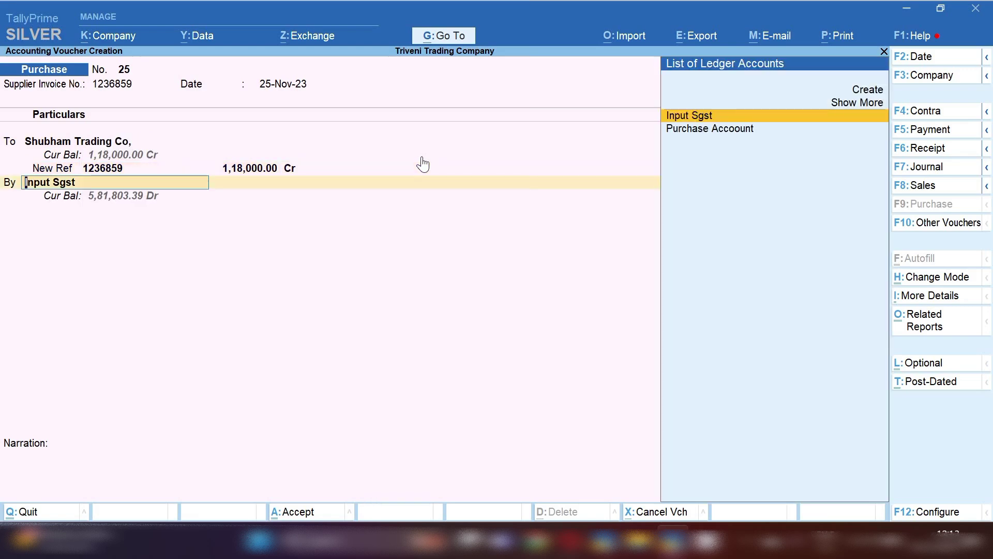
{"action": "key", "text": "Down"}
{"action": "key", "text": "Return"}
{"action": "key", "text": "Return"}
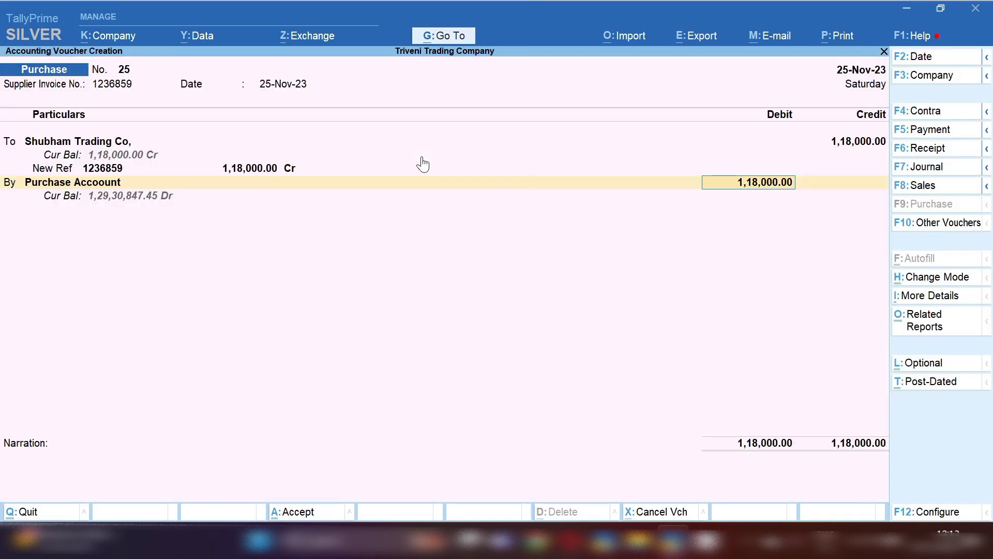
Debit 1,00,000 to Purchase Accoount and 9,000 to Input Sgst, then add Input Cgst
{"action": "type", "text": "1,00,0"}
{"action": "type", "text": "0"}
{"action": "type", "text": "0"}
{"action": "key", "text": "Return"}
{"action": "key", "text": "Return"}
{"action": "key", "text": "Return"}
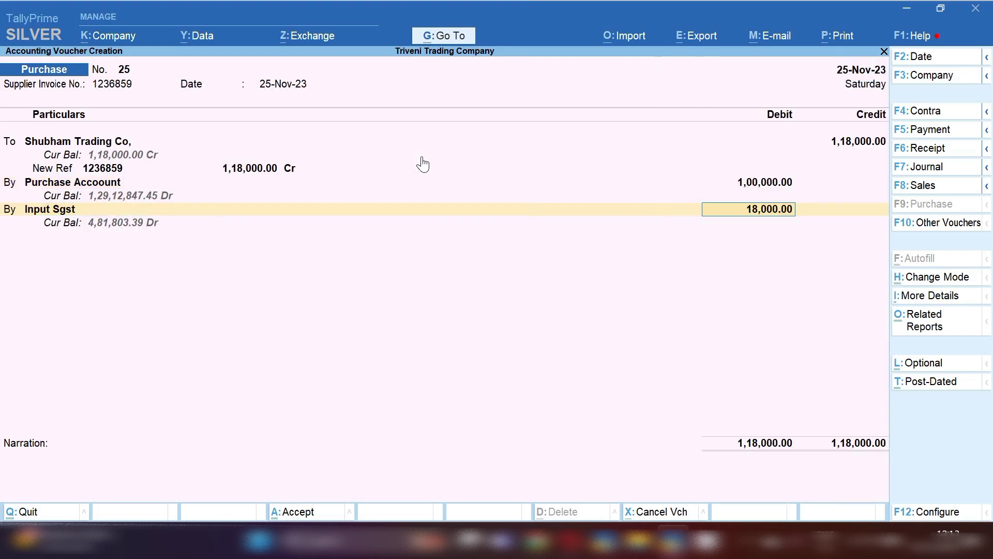
{"action": "type", "text": "9000"}
{"action": "key", "text": "Return"}
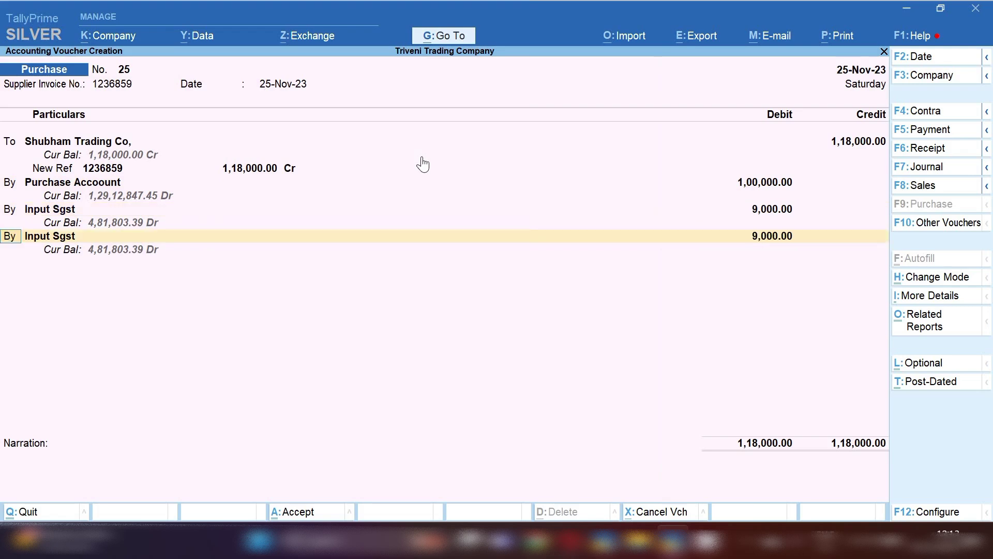
{"action": "key", "text": "Return"}
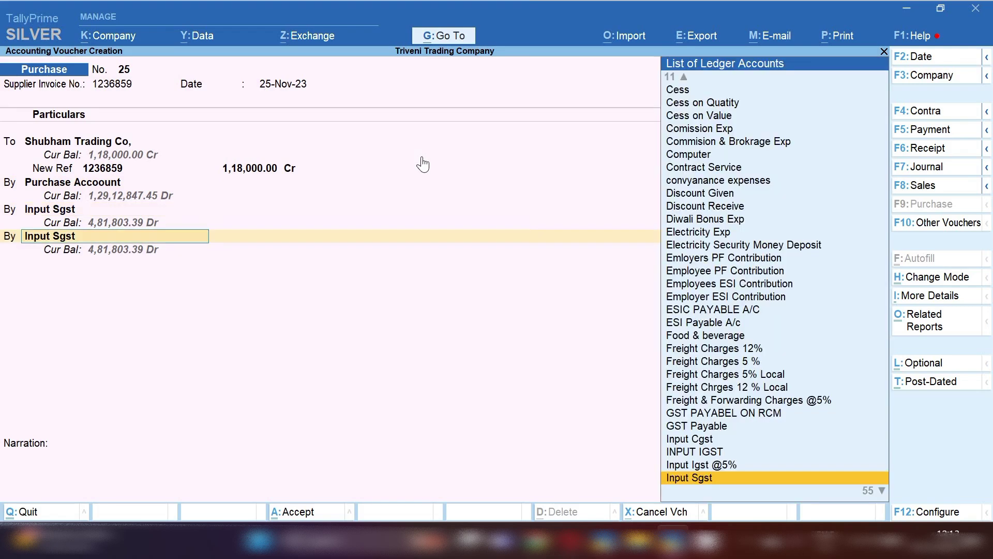
{"action": "type", "text": "Cgs"}
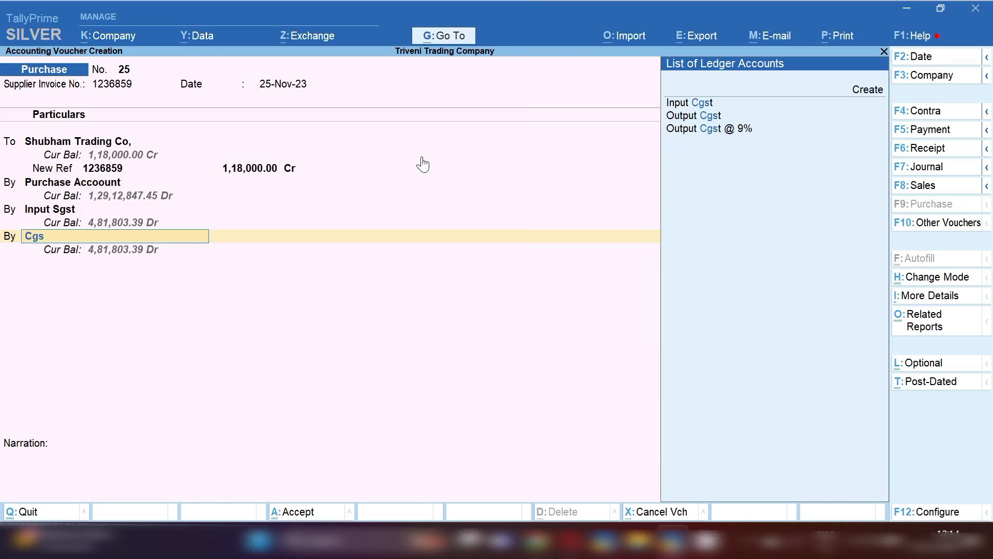
{"action": "key", "text": "Return"}
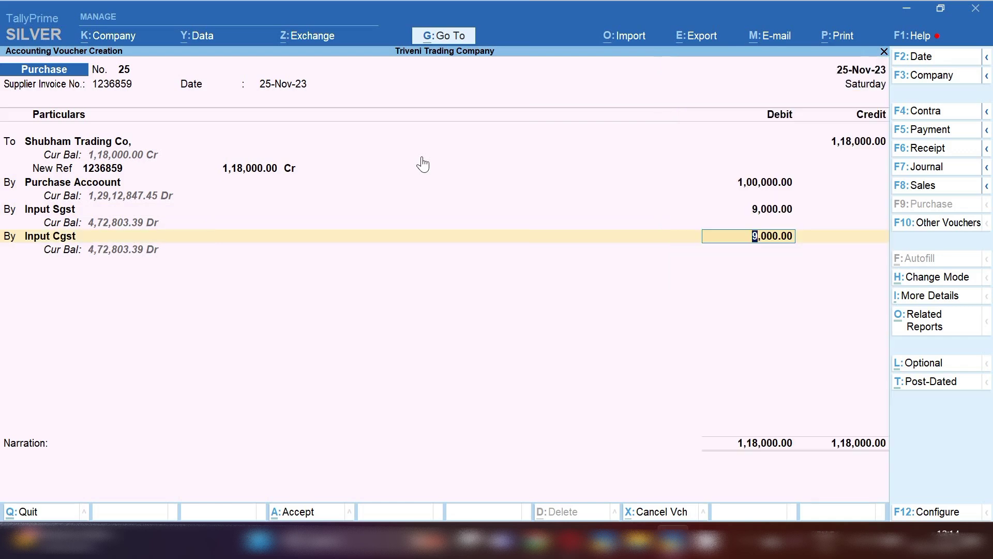